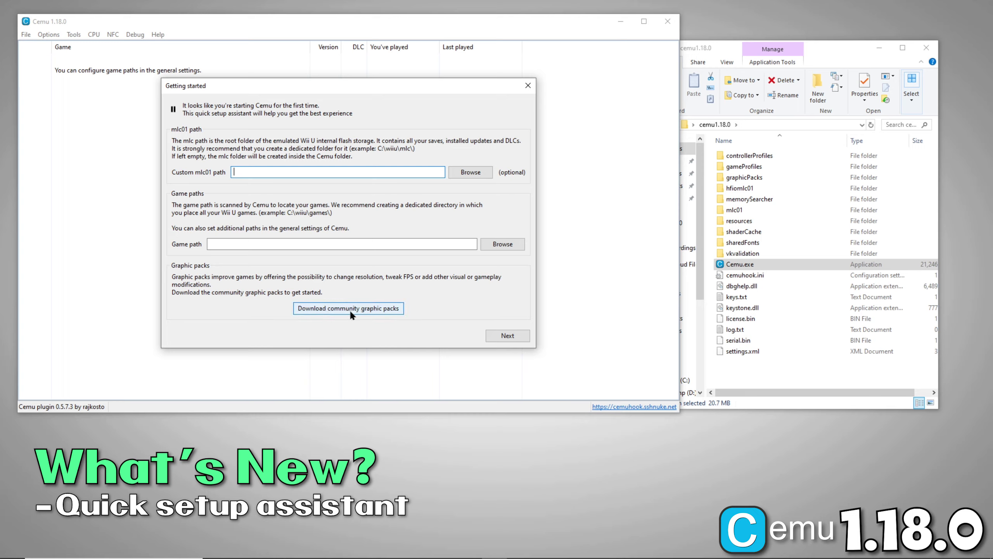
Advance the Getting started assistant to its input settings page and close the assistant.
left_click(521, 339)
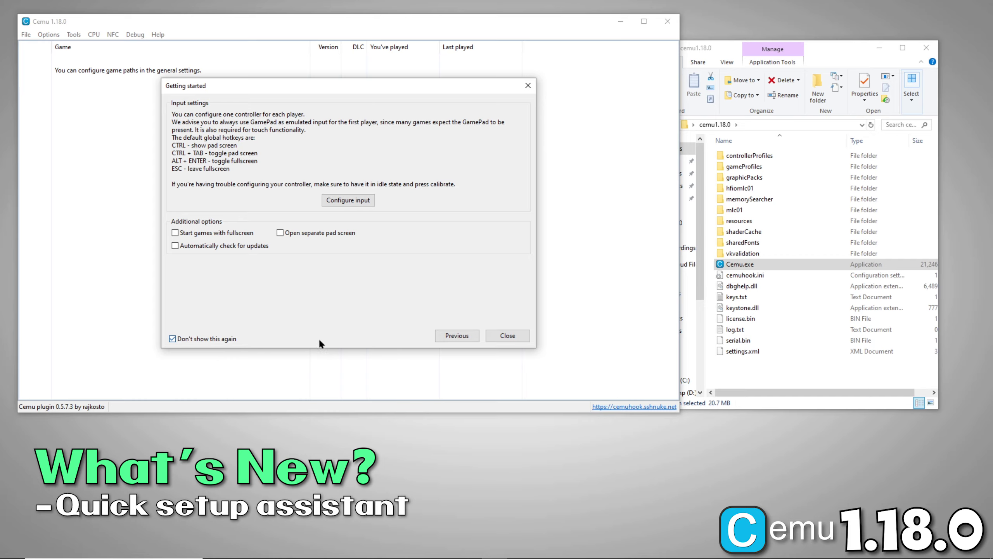
left_click(499, 335)
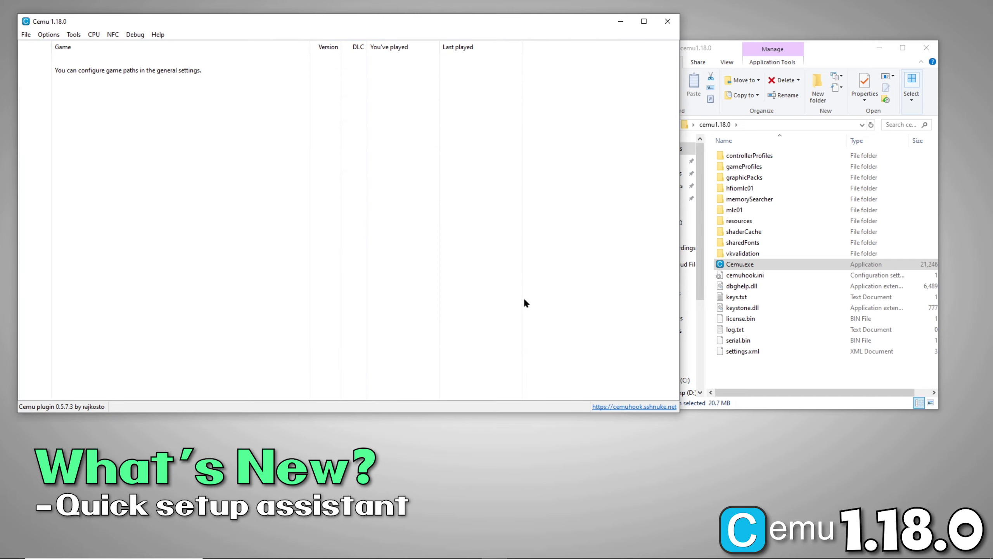
key("alt+F4")
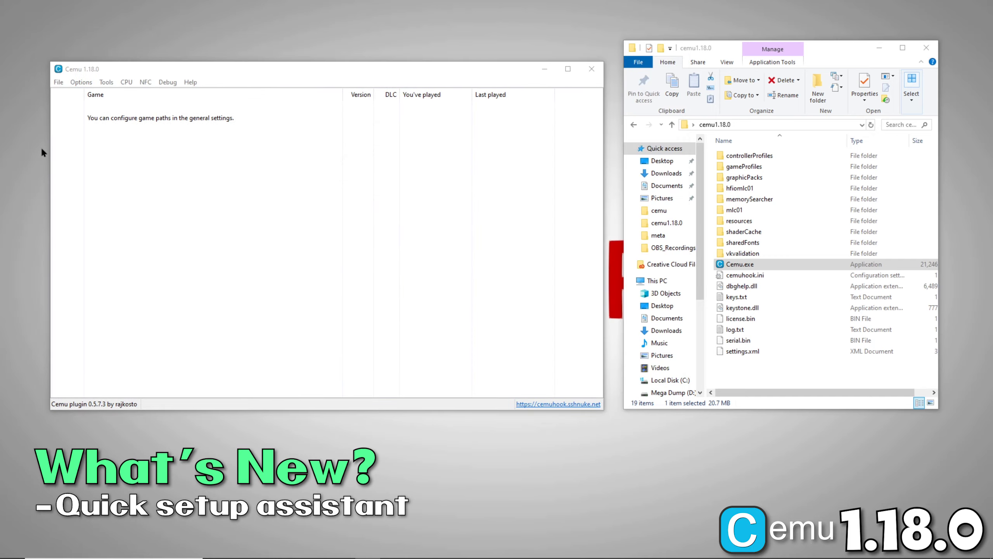
Open the input settings and display the available Controller API choices for Controller 1.
left_click(81, 82)
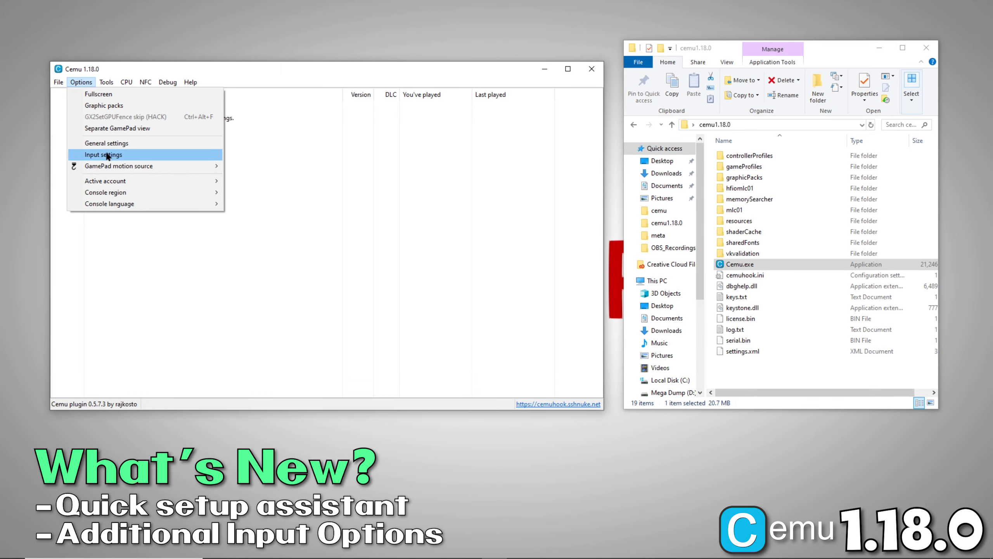
left_click(106, 154)
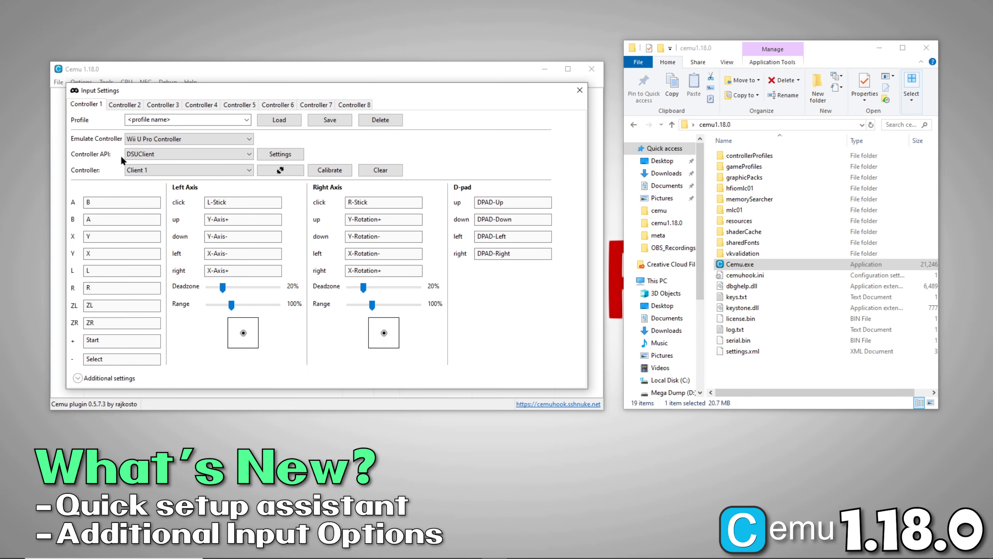
left_click(232, 153)
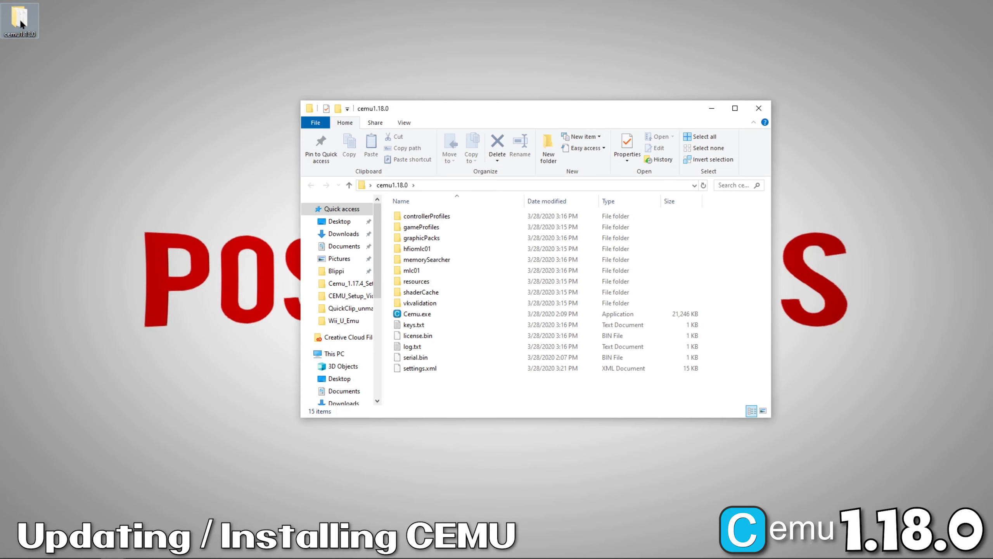
Launch Cemu.exe from the cemu1.18.0 folder and check for updates.
left_click(415, 314)
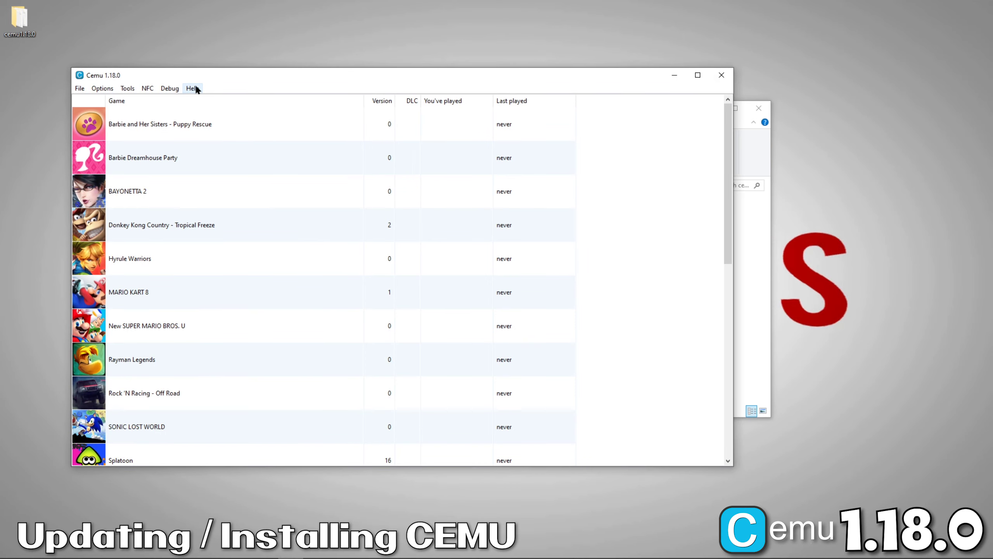
left_click(194, 89)
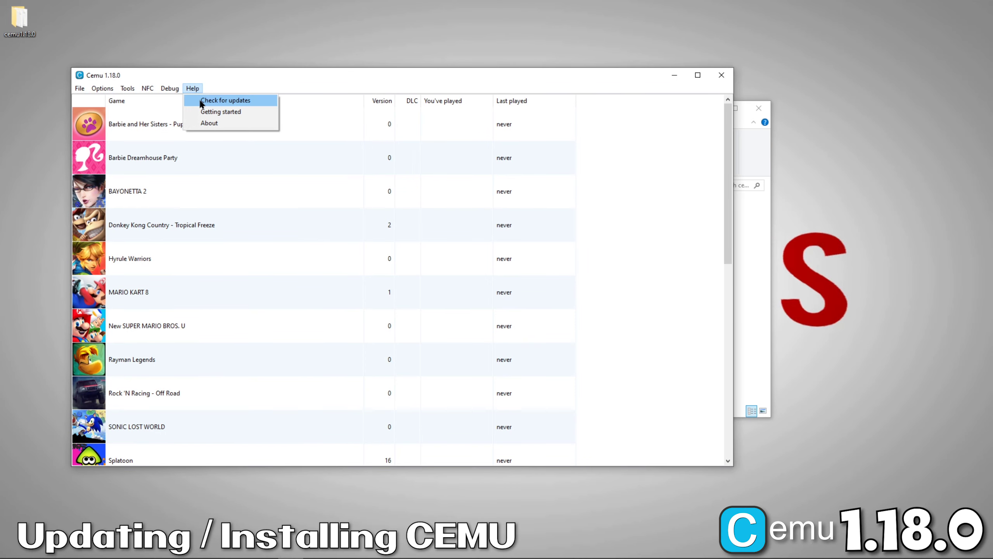
left_click(201, 102)
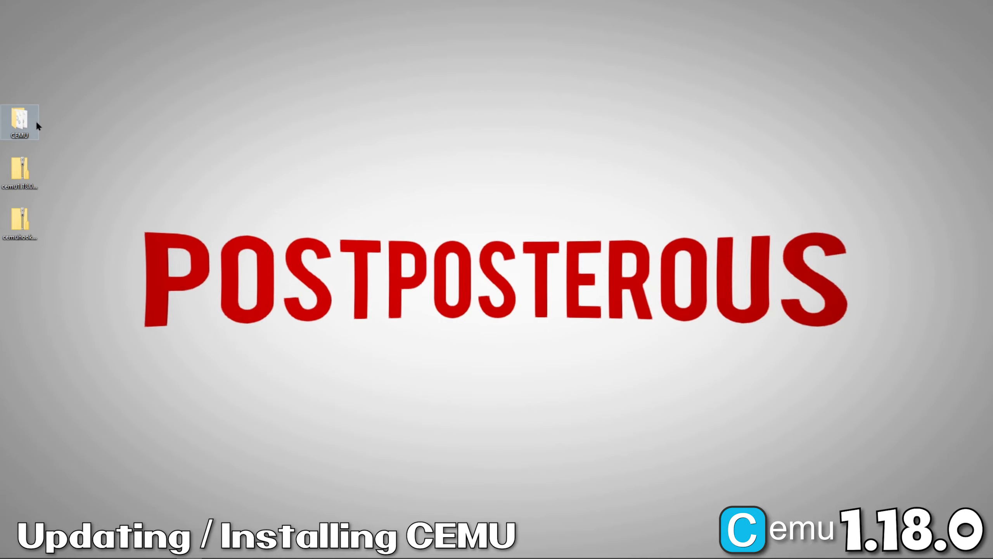
Open the CEMU desktop folder and cemu1.18.0.zip side by side, and enter the archive's cemu1.18.0 folder.
double_click(17, 123)
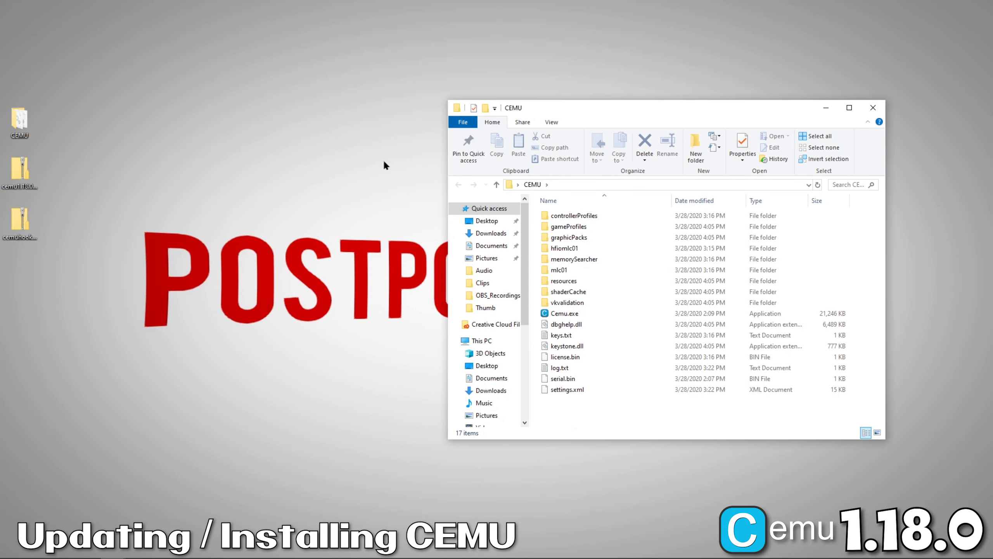
double_click(28, 173)
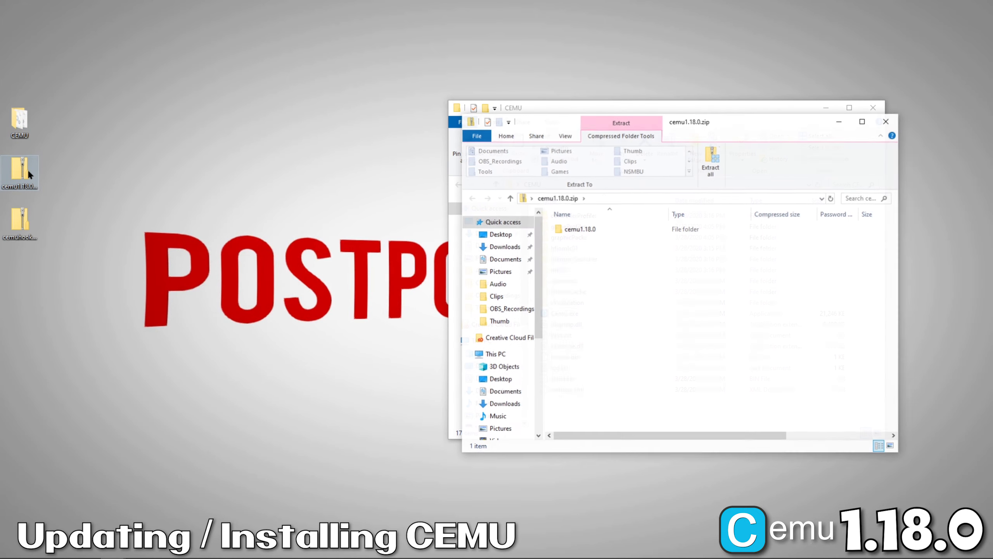
left_click_drag(728, 123, 800, 148)
left_click_drag(766, 111, 379, 96)
double_click(657, 254)
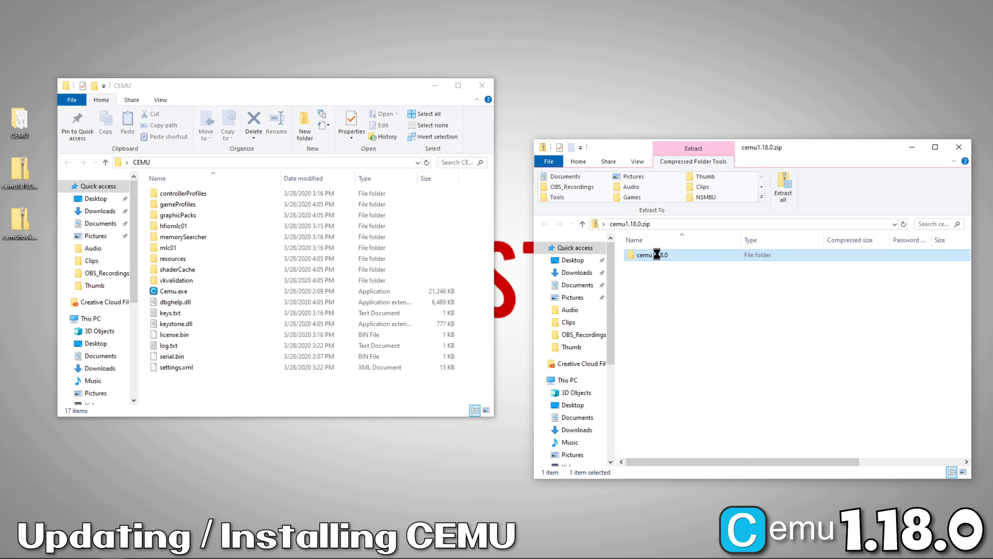
Copy everything in the archive's cemu1.18.0 folder into the CEMU folder, replacing the files with the same names.
key("ctrl+a")
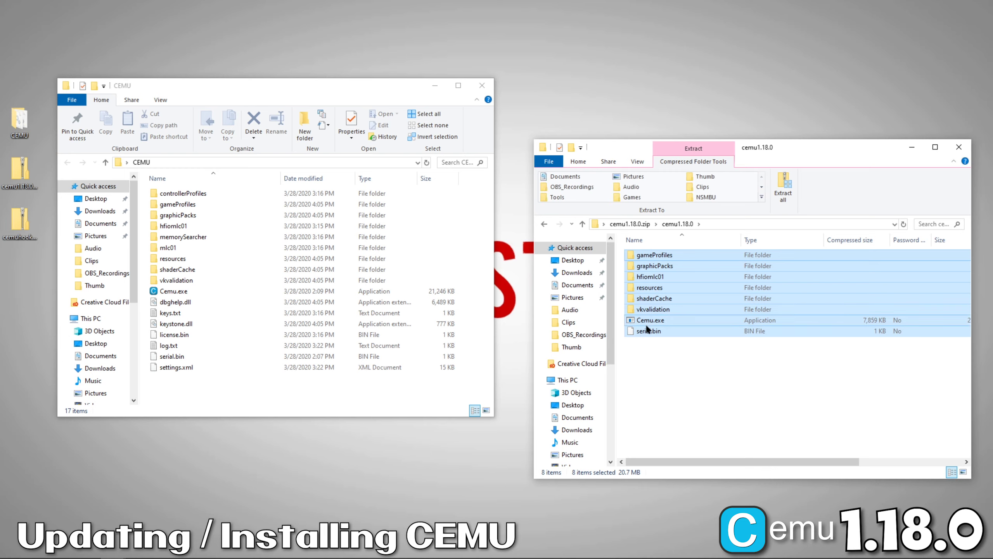
left_click_drag(649, 320, 354, 400)
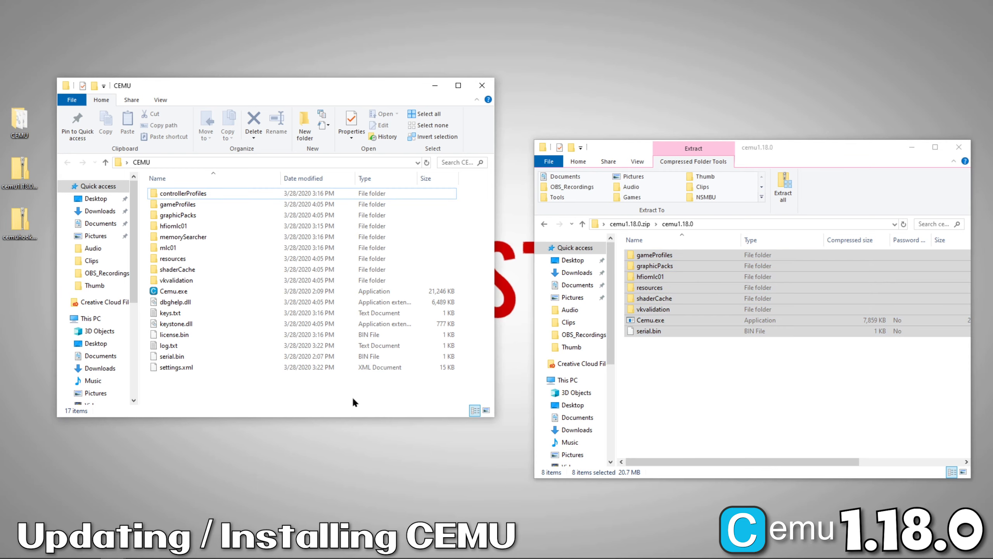
key("ctrl+v")
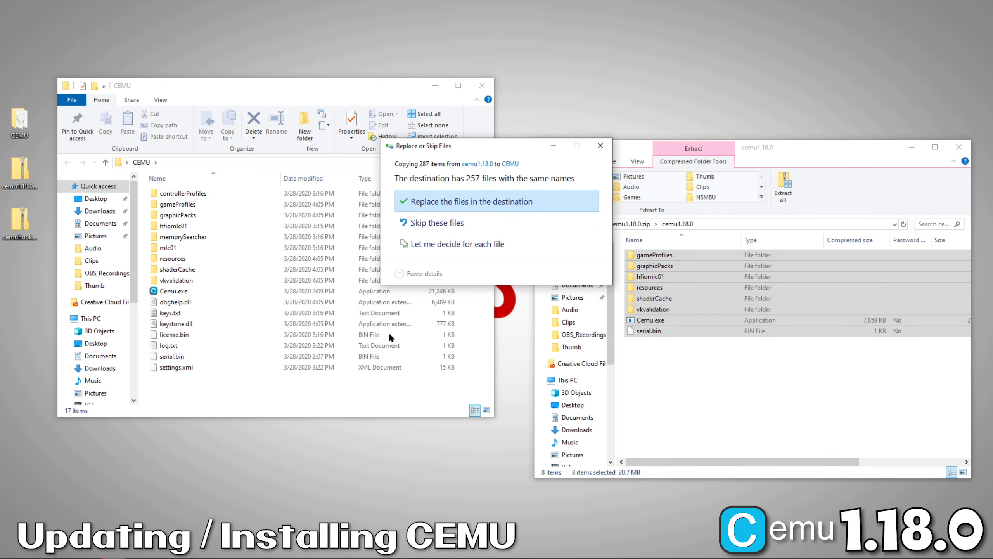
left_click(444, 202)
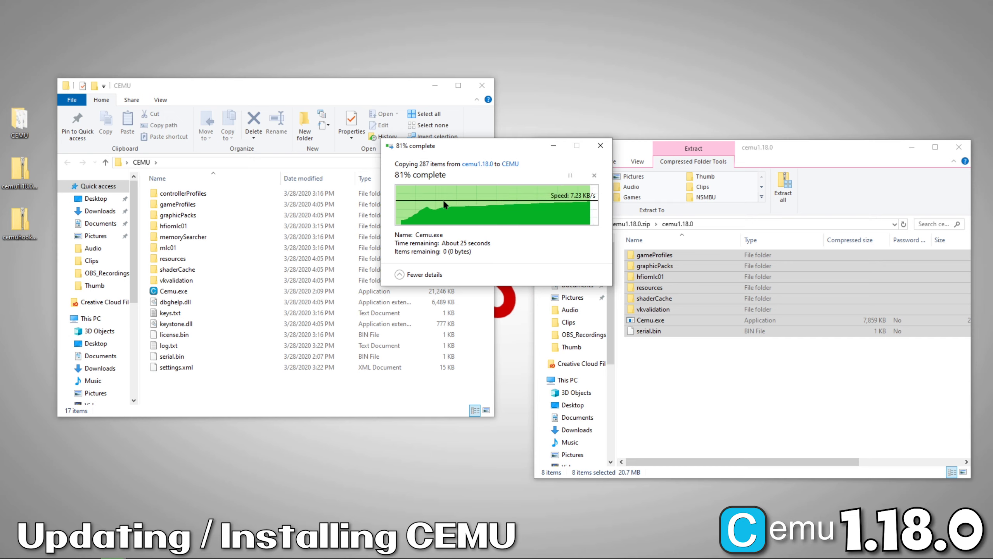
left_click(259, 391)
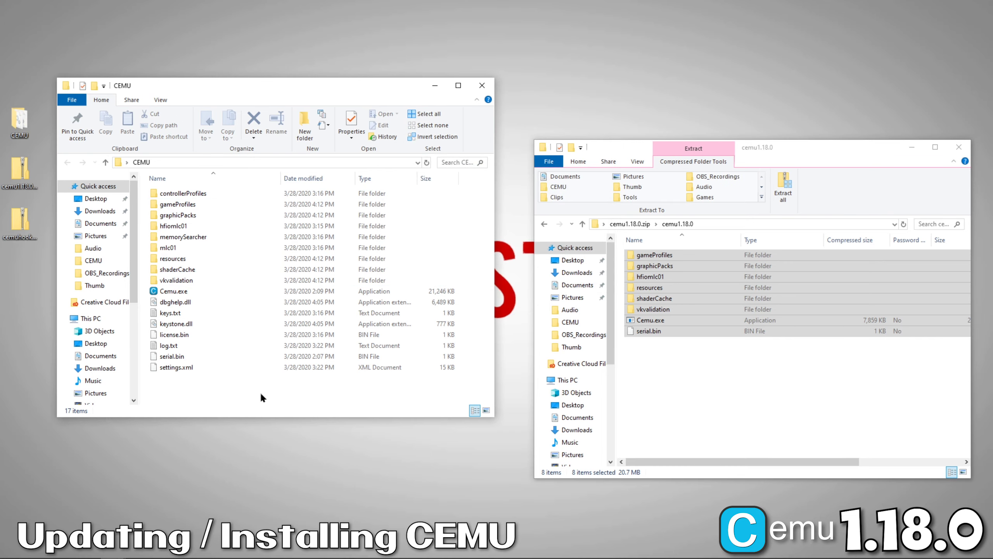
Copy graphicPacks, dbghelp.dll and keystone.dll from the cemuhook archive into the CEMU folder, replacing the existing files.
double_click(19, 220)
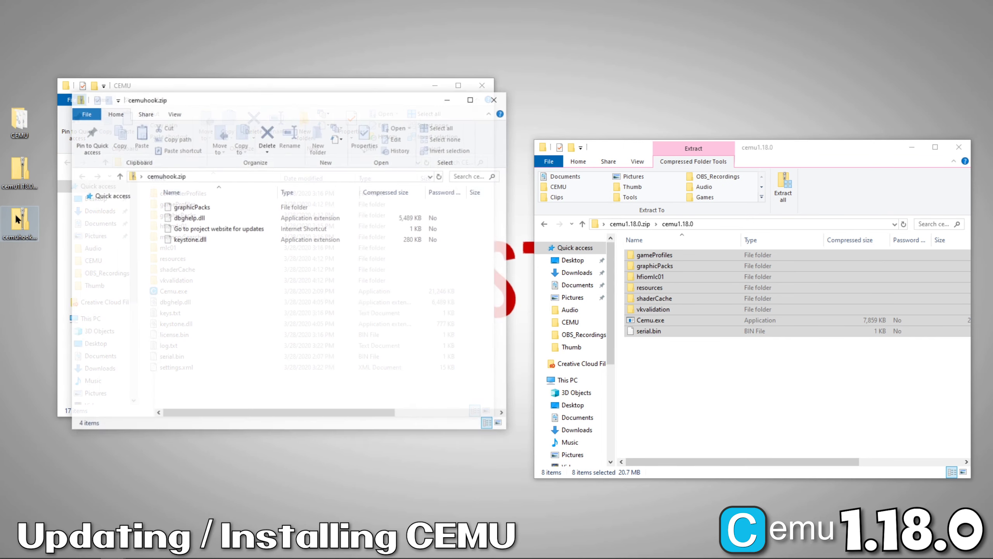
left_click_drag(352, 103, 688, 110)
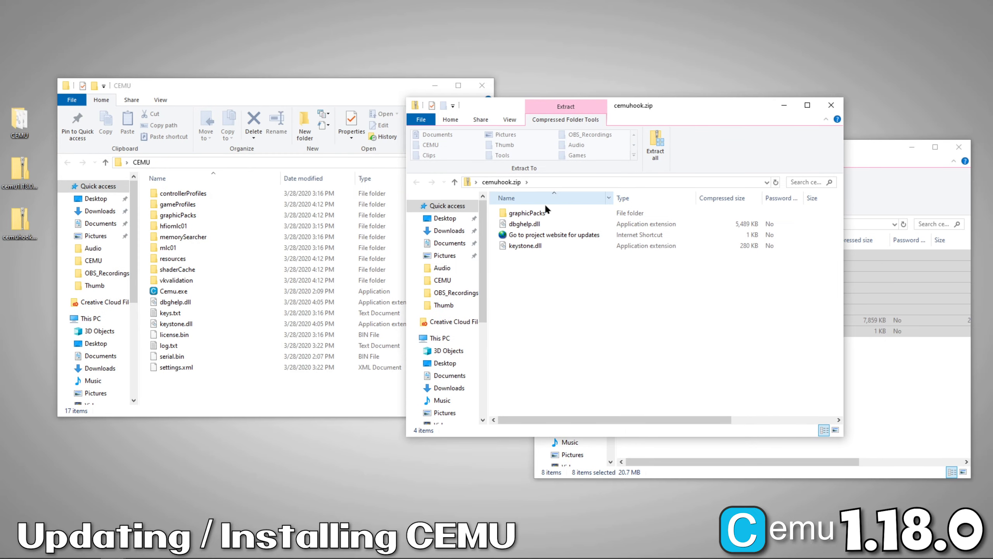
left_click(526, 214)
left_click(524, 225, "ctrl")
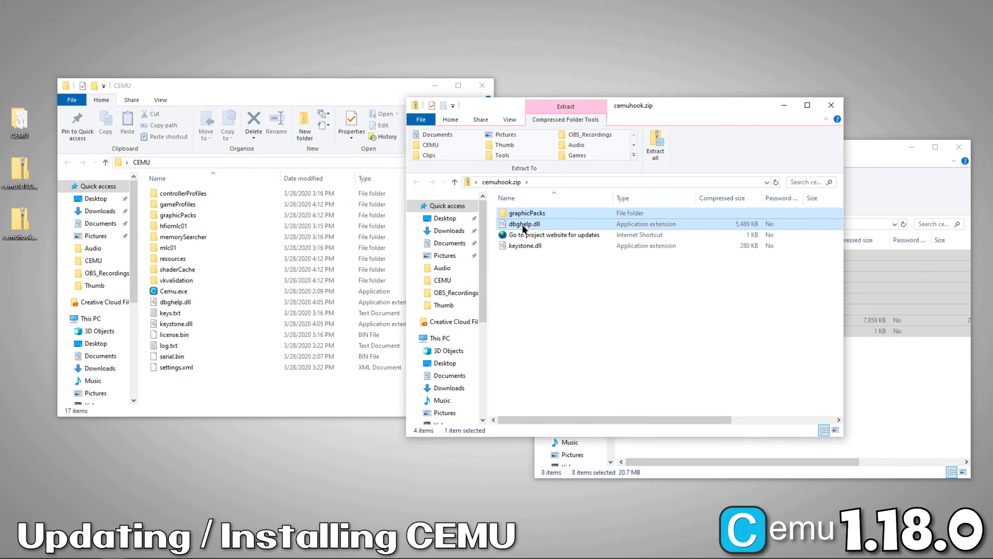
left_click(523, 246, "ctrl")
left_click_drag(520, 245, 277, 388)
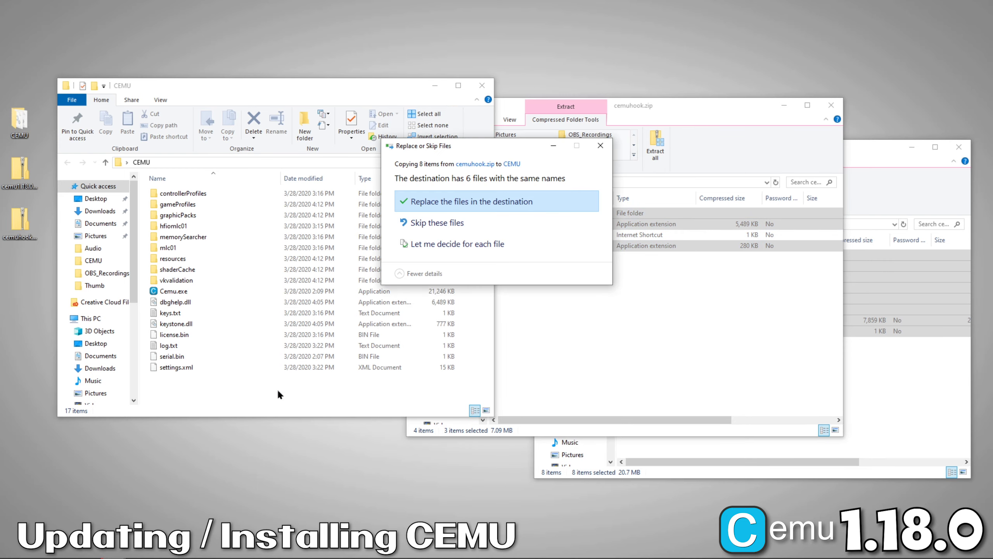
left_click(463, 200)
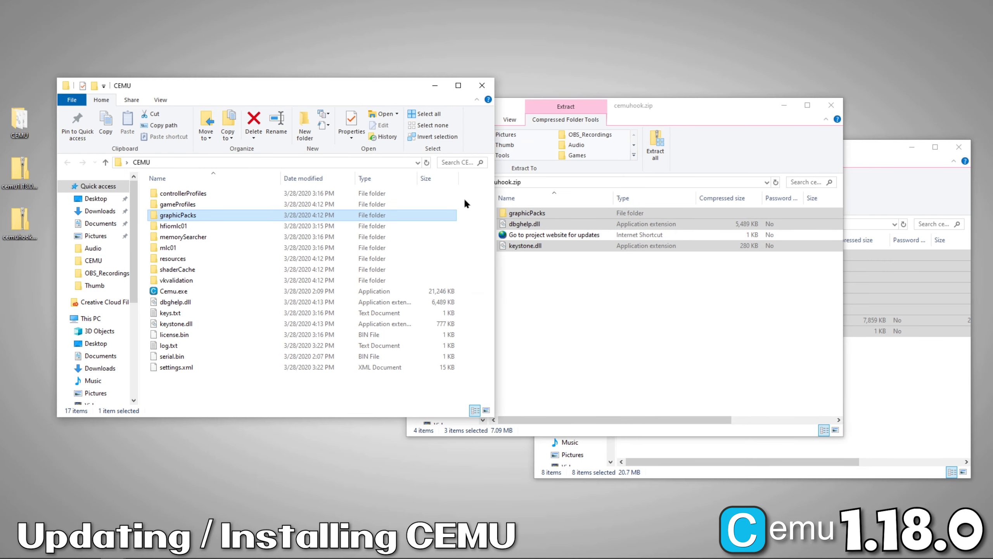
left_click(305, 387)
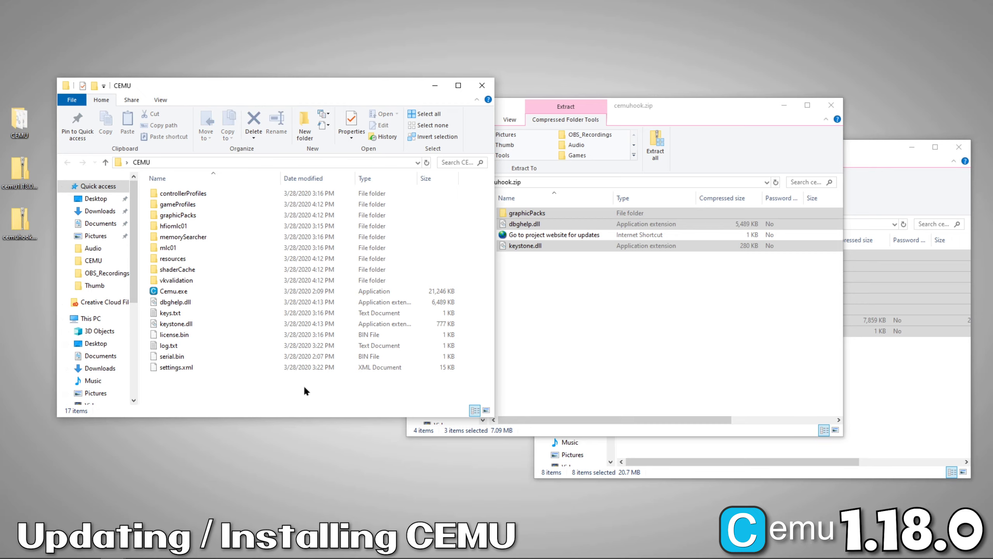
Close the cemuhook.zip and cemu1.18.0 archive windows and reposition the CEMU folder window.
left_click(831, 104)
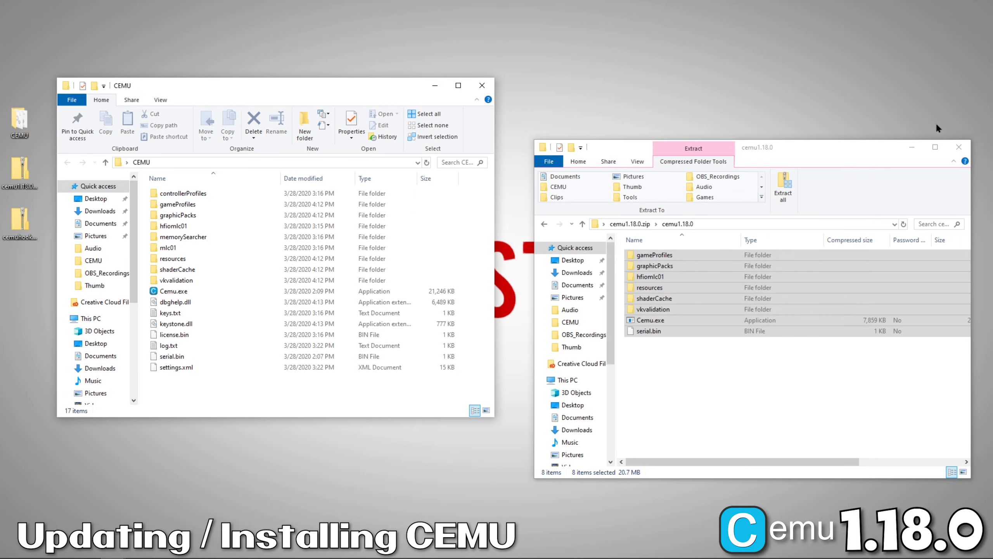
left_click(964, 150)
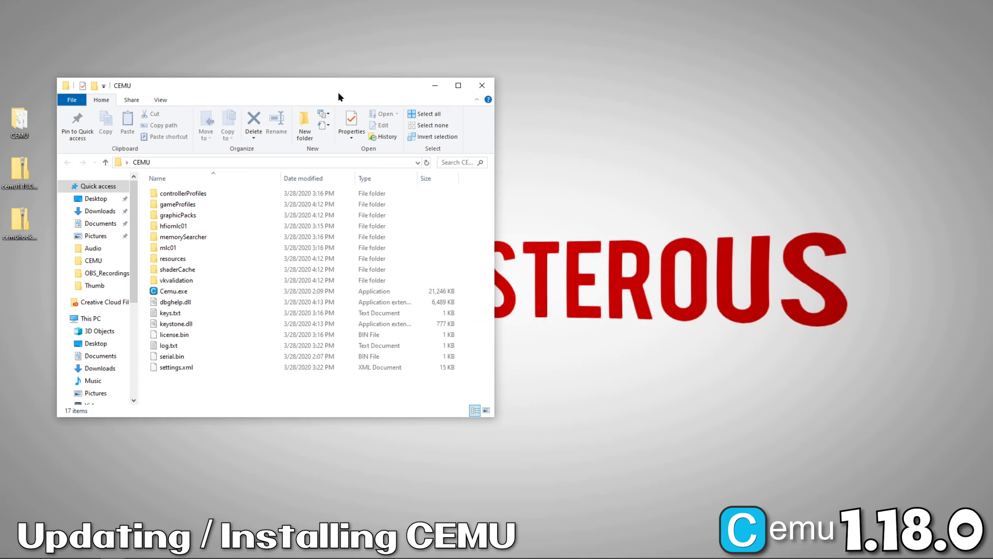
left_click_drag(337, 90, 630, 73)
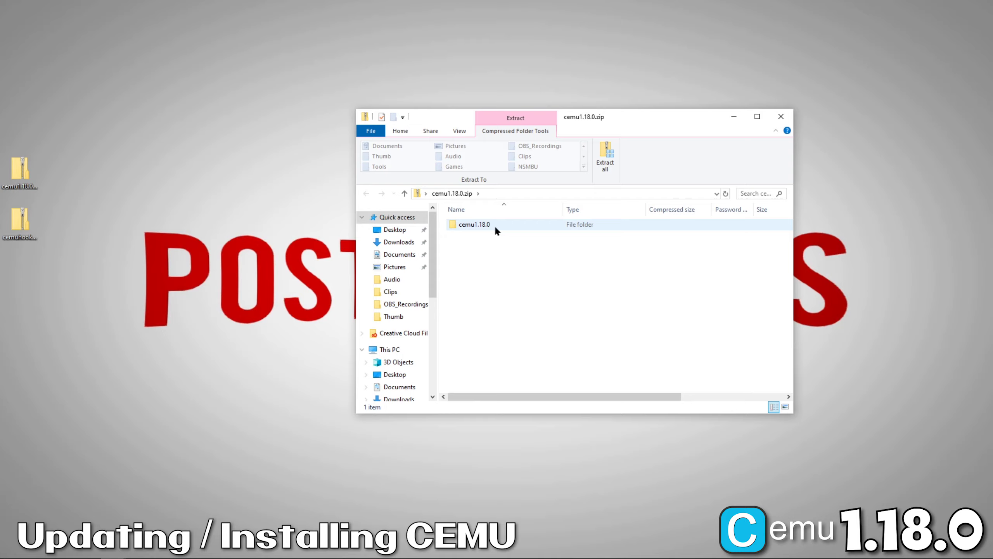
Extract the cemu1.18.0 folder from cemu1.18.0.zip to the desktop, close the archive and open the extracted folder.
left_click_drag(478, 223, 187, 116)
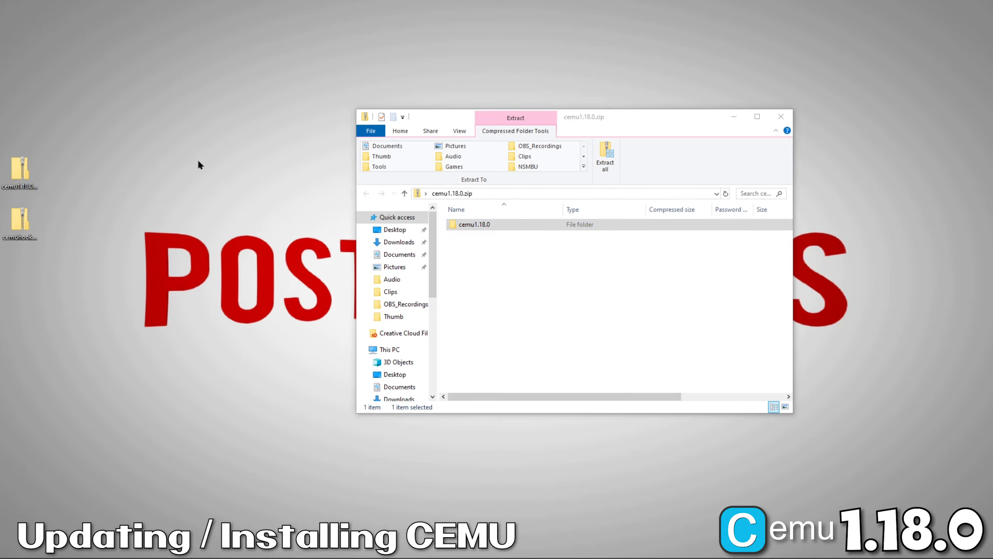
left_click(773, 114)
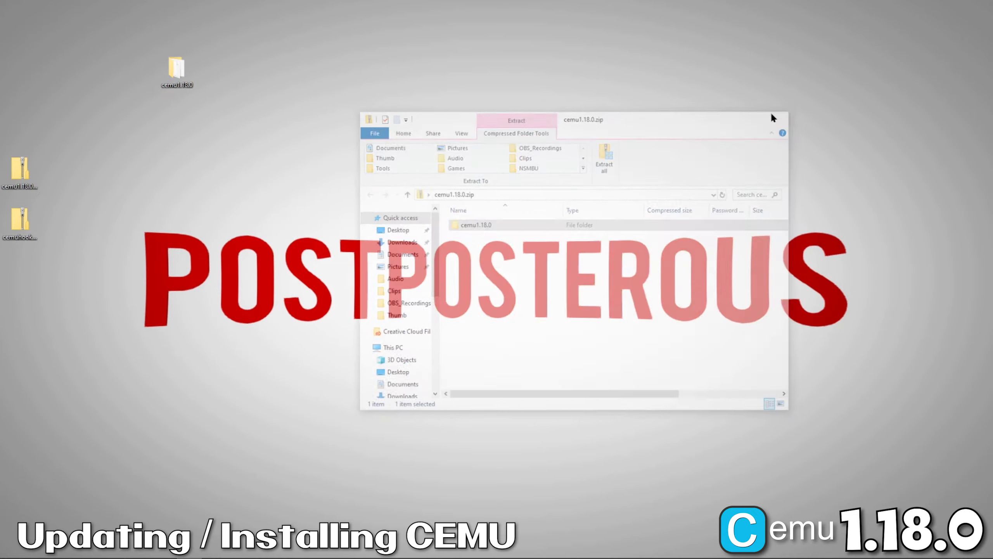
double_click(181, 67)
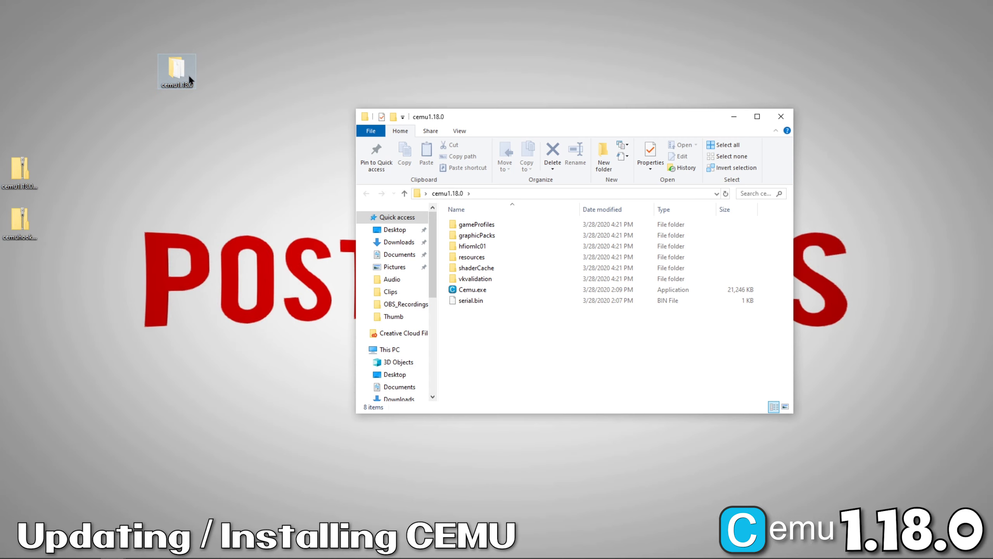
left_click_drag(566, 129, 672, 139)
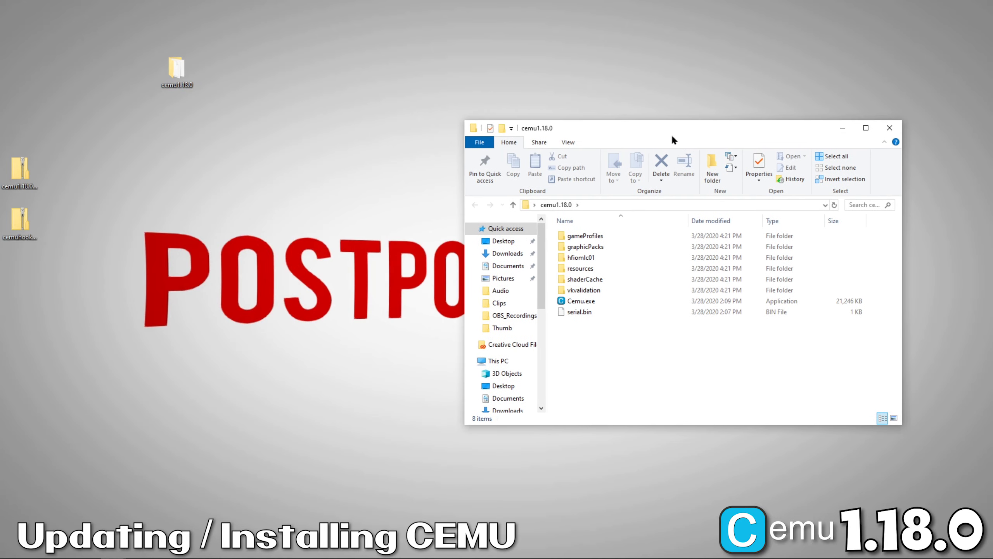
Copy graphicPacks, dbghelp.dll and keystone.dll from the cemuhook archive into the extracted cemu1.18.0 folder.
double_click(20, 221)
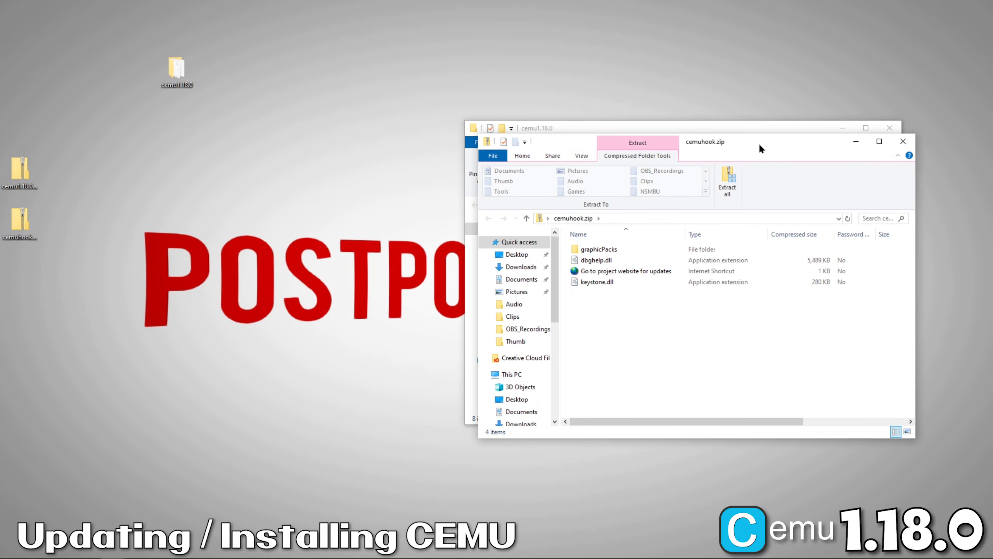
left_click_drag(759, 148, 325, 146)
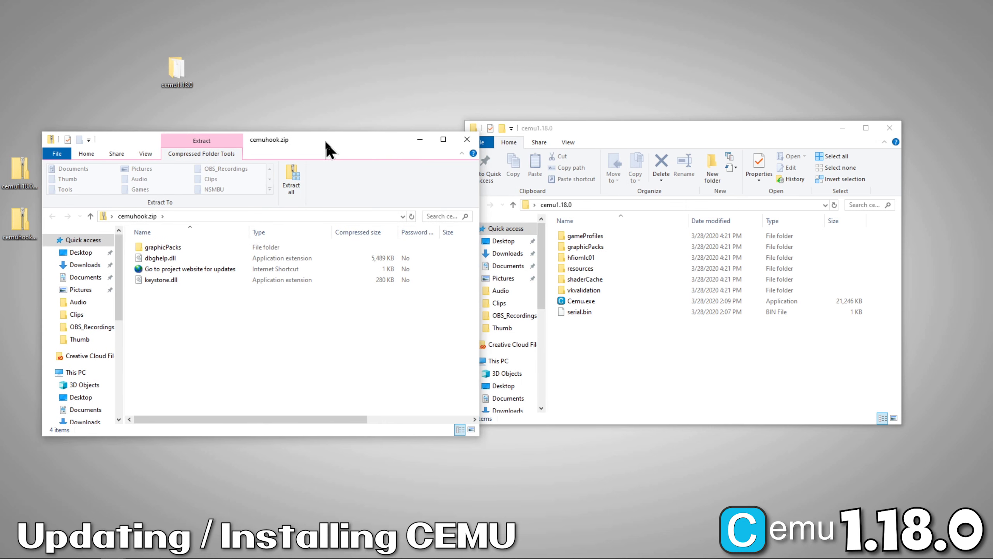
left_click(169, 277)
left_click(165, 258, "ctrl")
left_click(159, 245, "ctrl")
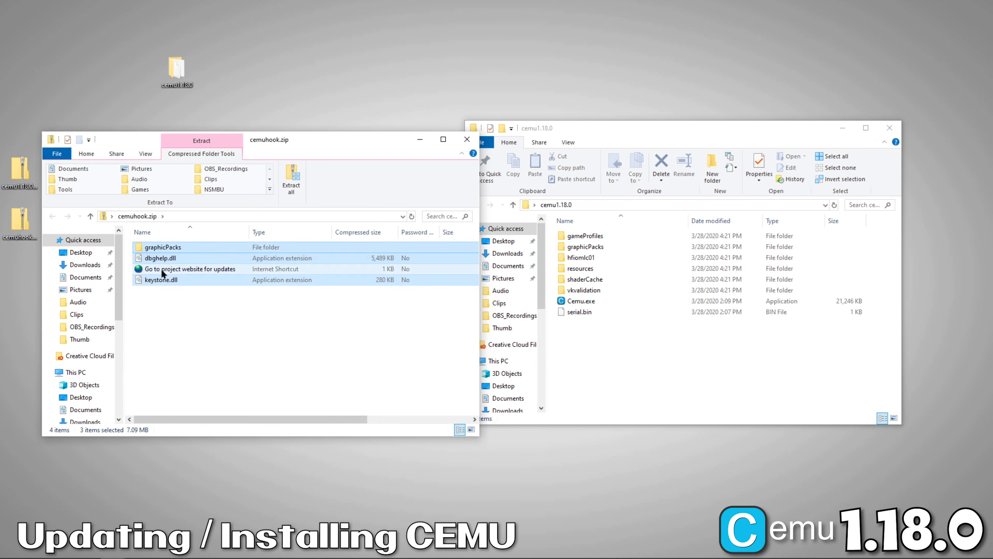
left_click_drag(156, 278, 659, 366)
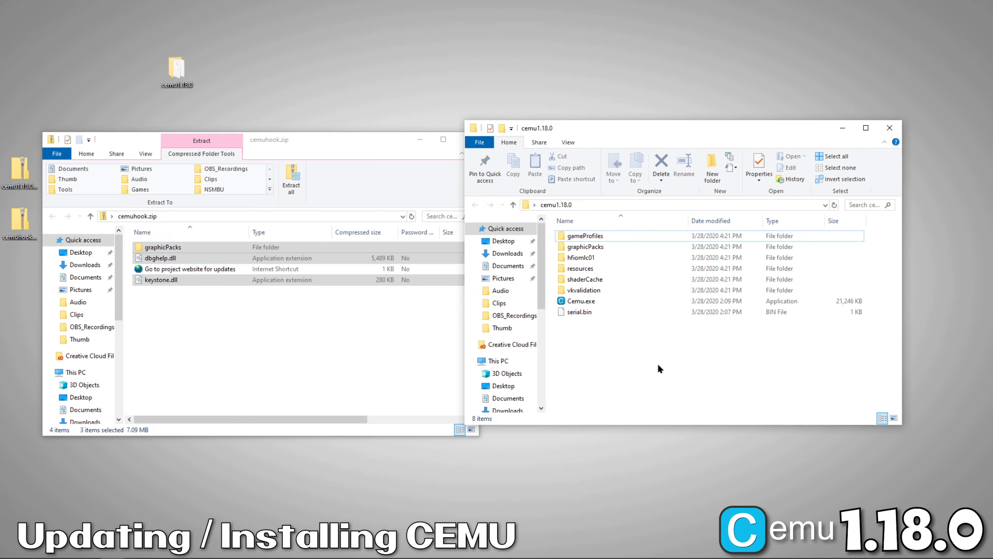
left_click(658, 365)
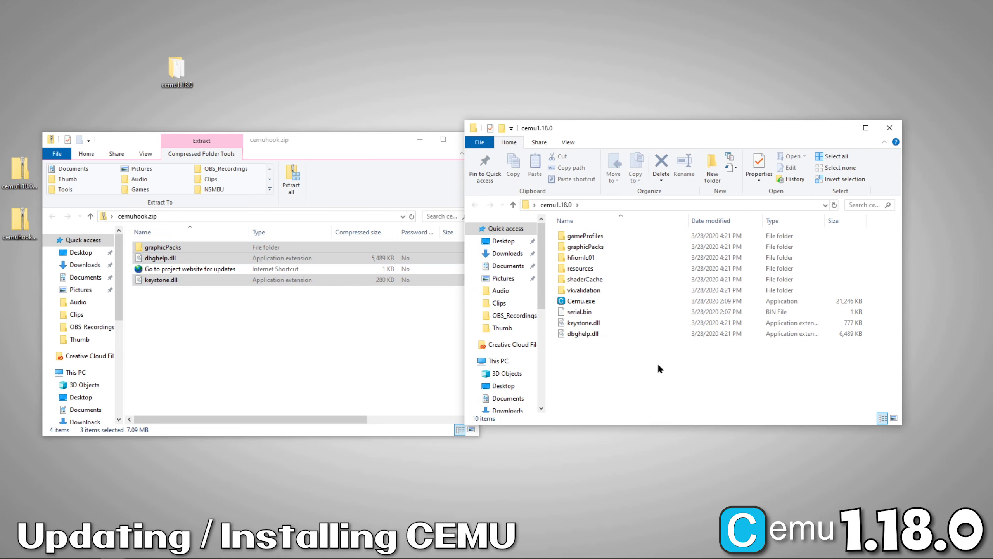
Close the cemuhook.zip archive window and delete the cemu1.18.0 and cemuhook zip files from the desktop.
left_click(430, 140)
left_click(466, 139)
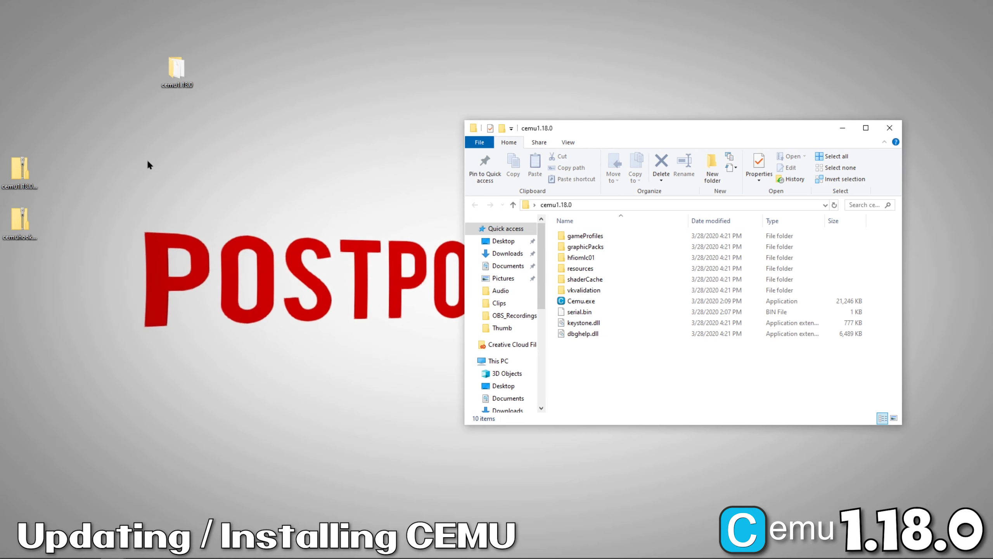
left_click_drag(144, 162, 16, 221)
key("Delete")
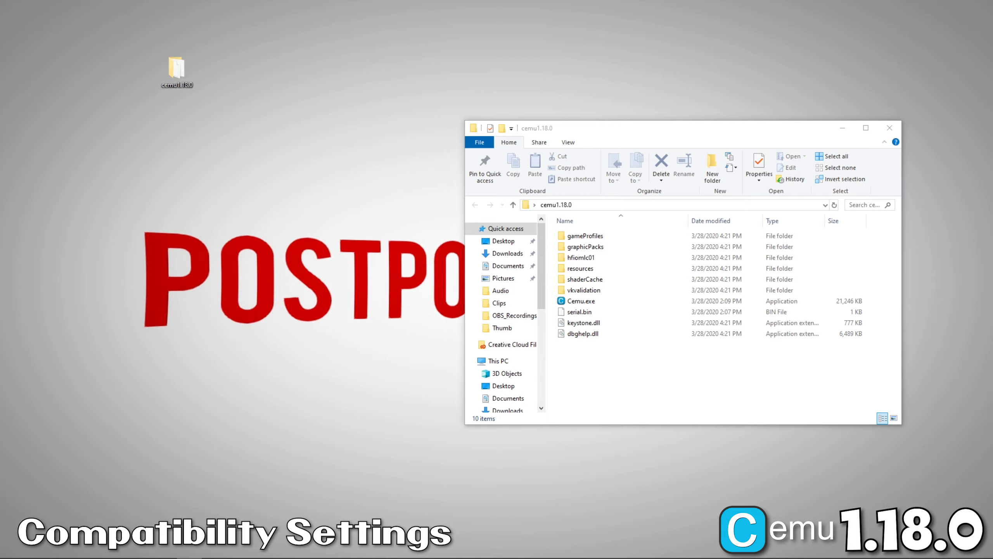
In Cemu.exe's compatibility properties, enable running as administrator and disable fullscreen optimizations.
right_click(589, 301)
left_click(618, 525)
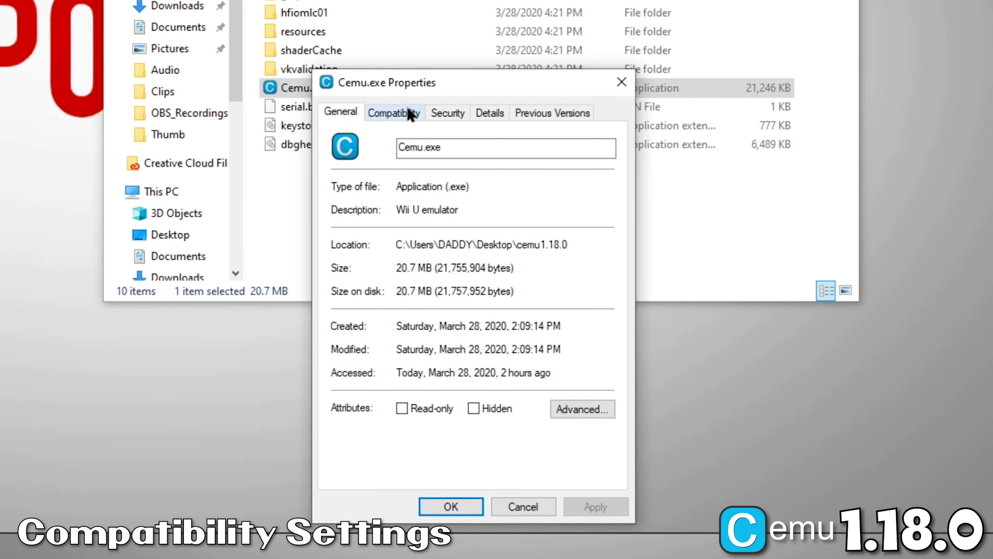
left_click(409, 114)
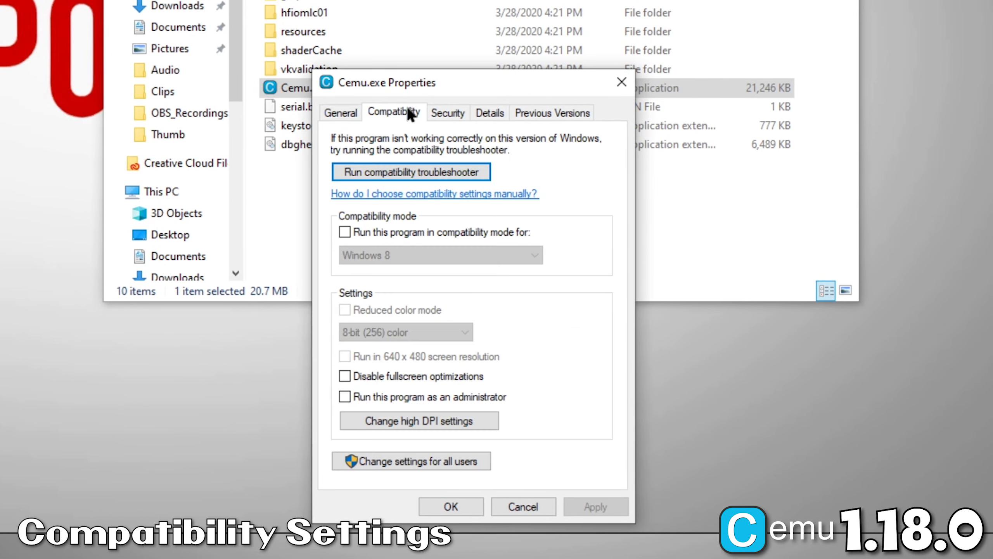
left_click(345, 397)
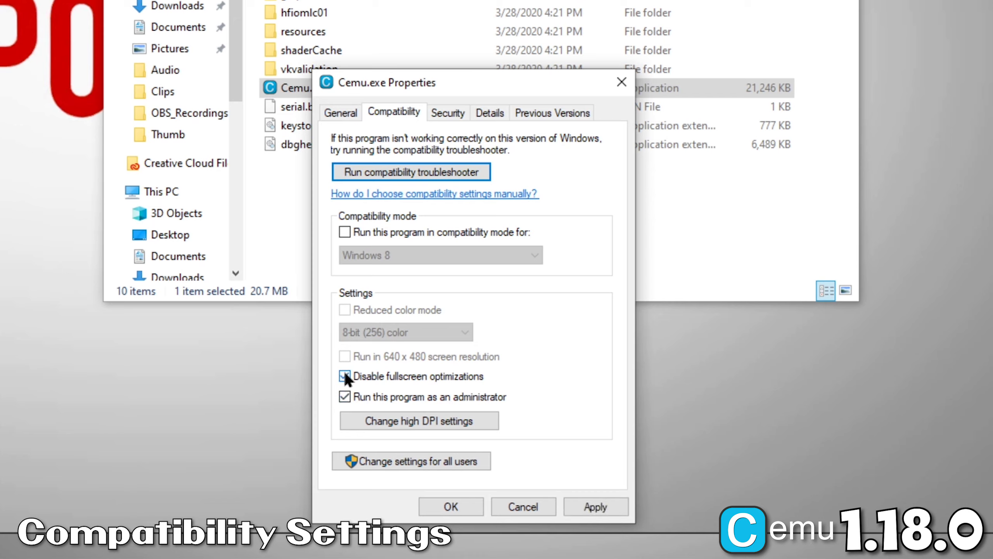
Enable Cemu.exe's program DPI scaling fix and override high DPI scaling with Application, confirming the compatibility properties.
left_click(371, 422)
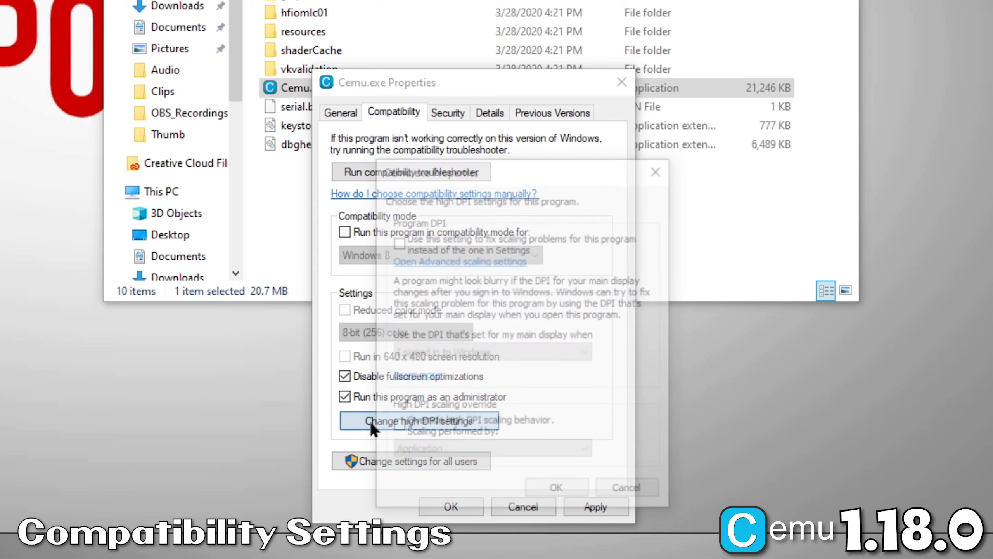
left_click(396, 241)
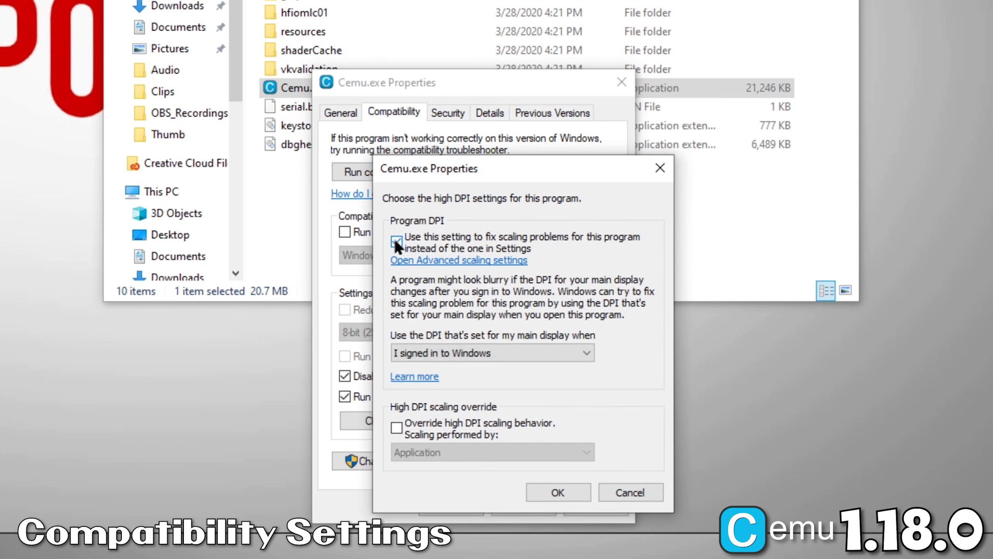
left_click(394, 423)
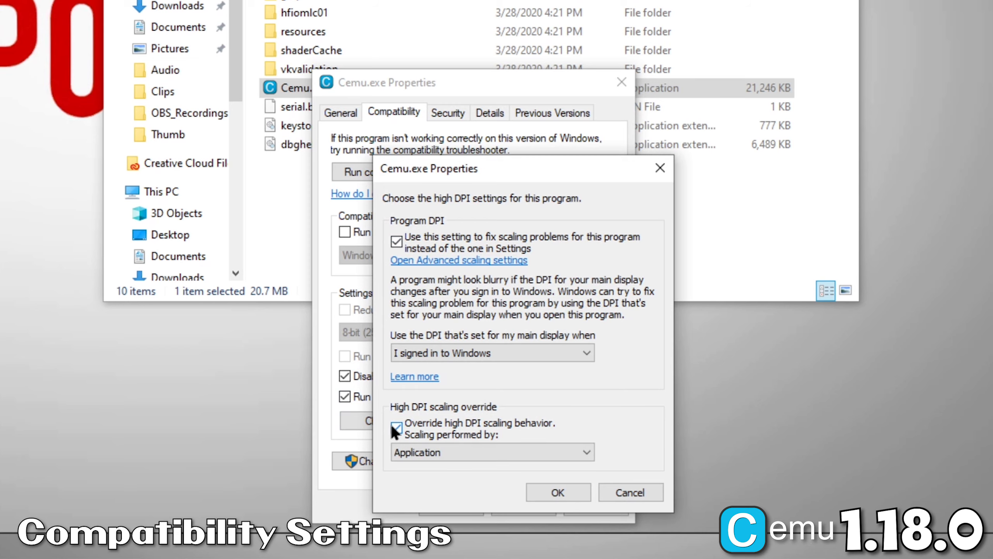
left_click(550, 489)
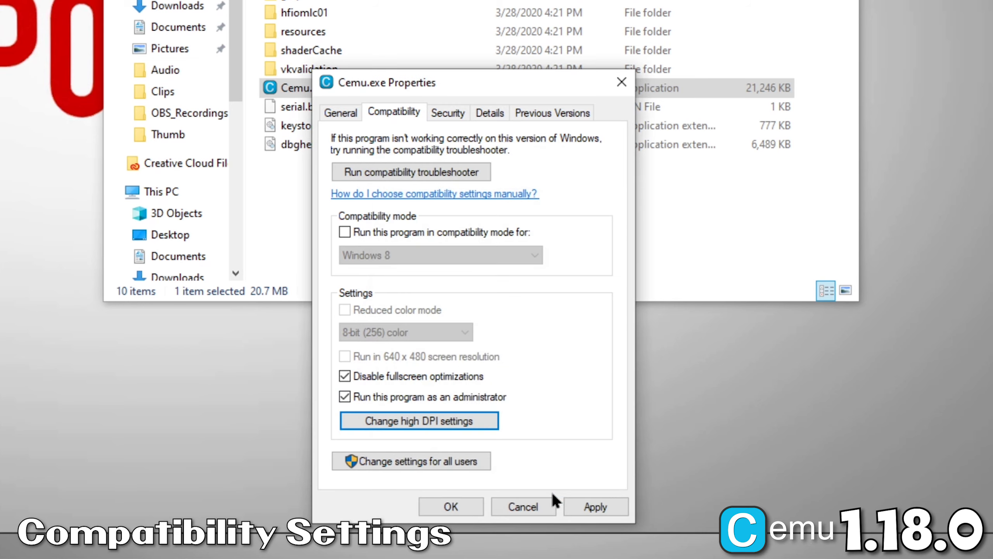
left_click(467, 505)
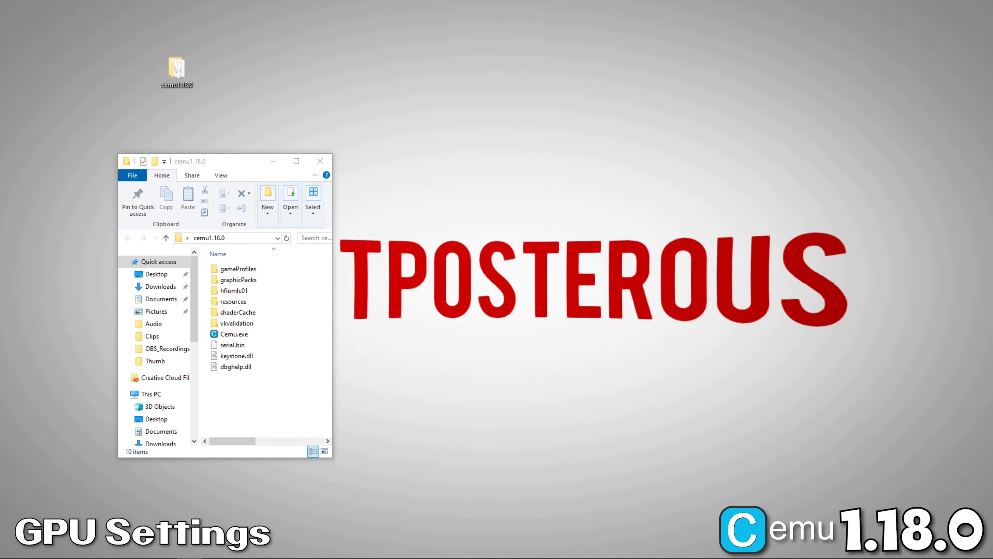
Open the NVIDIA Control Panel and set the image settings to use the advanced 3D image settings.
right_click(539, 134)
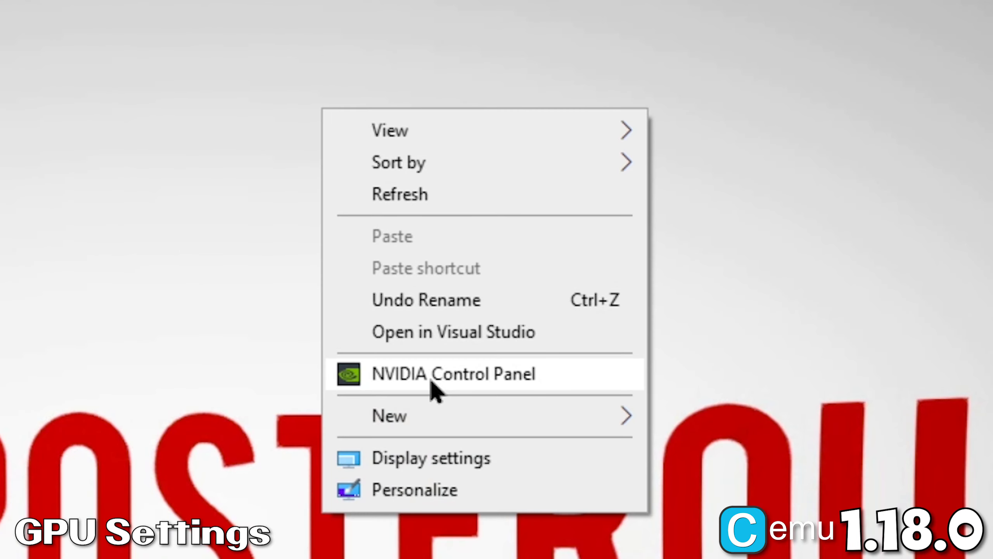
left_click(432, 382)
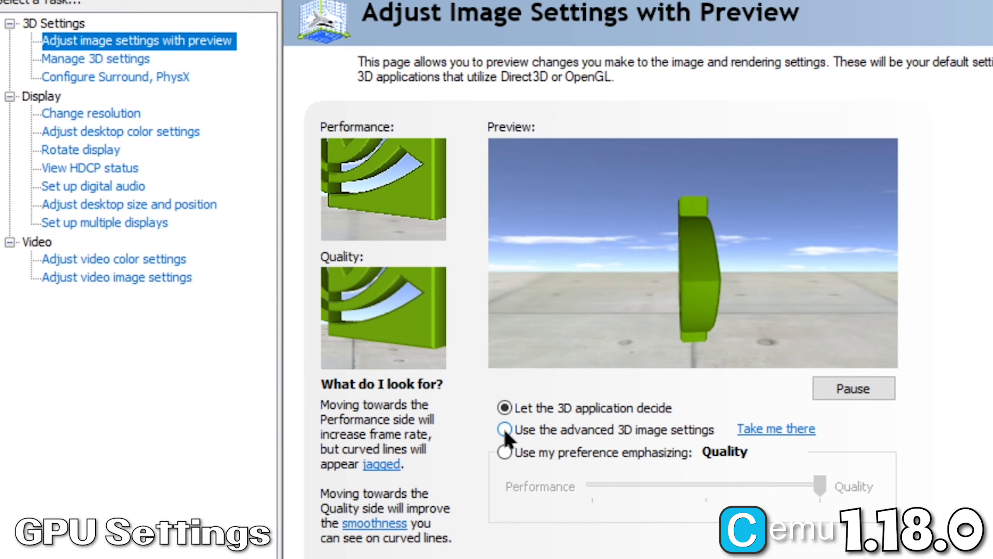
left_click(505, 429)
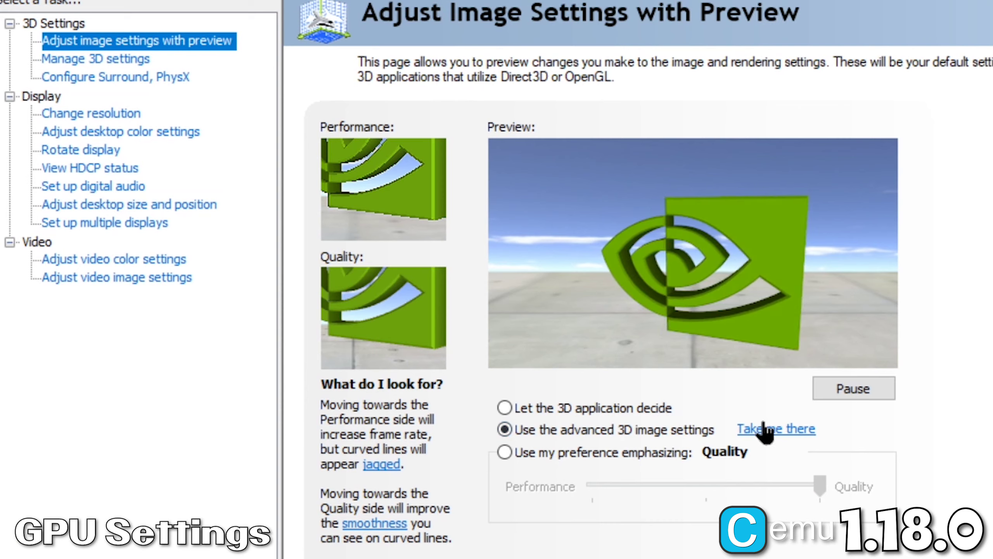
Select CEMU (cemu.exe) as the program to customize in the program-specific 3D settings.
left_click(90, 60)
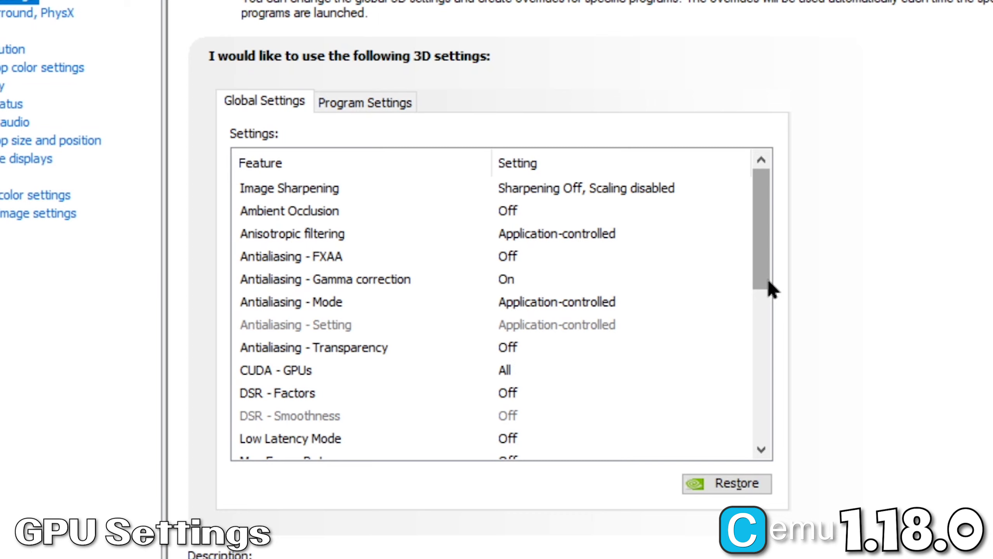
left_click(335, 102)
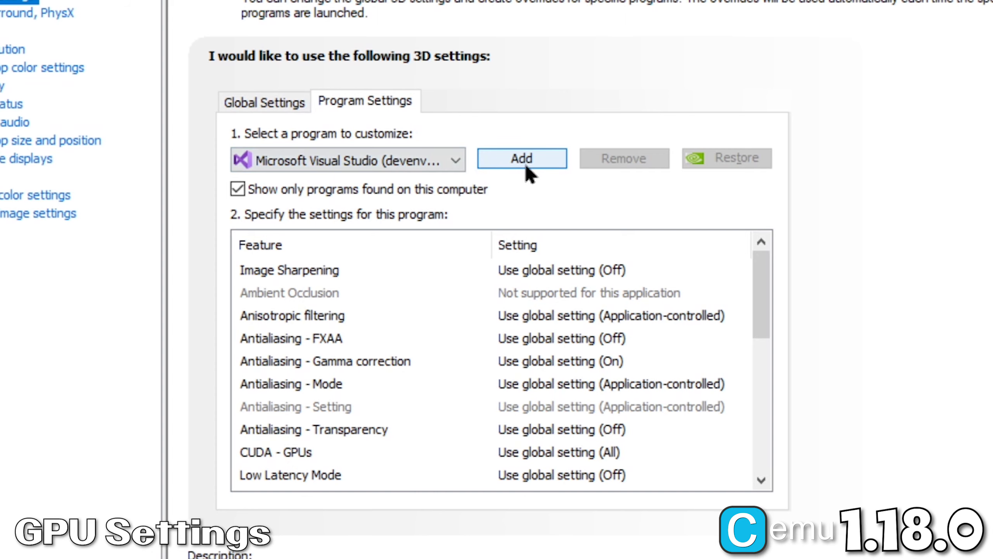
left_click(458, 160)
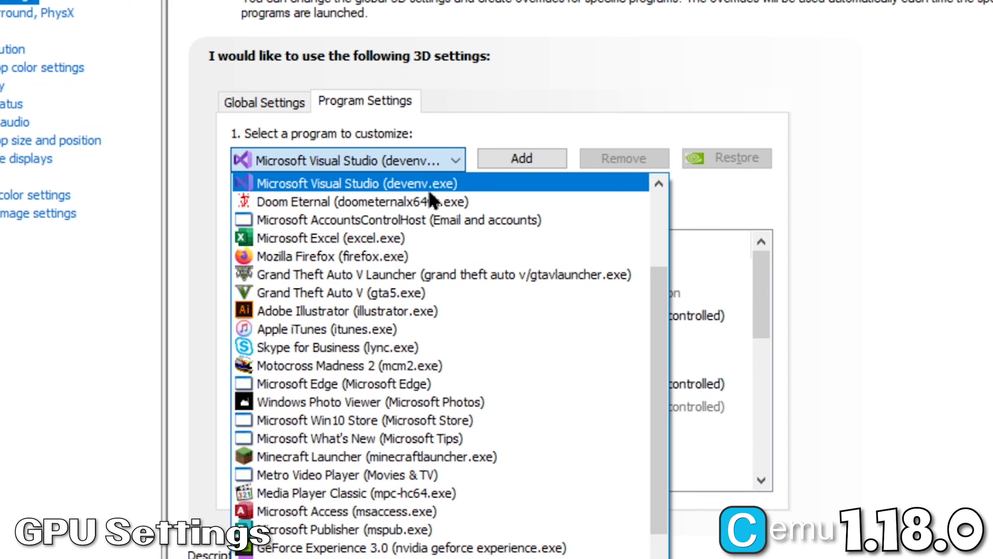
scroll(428, 196, "up", 2)
left_click(371, 242)
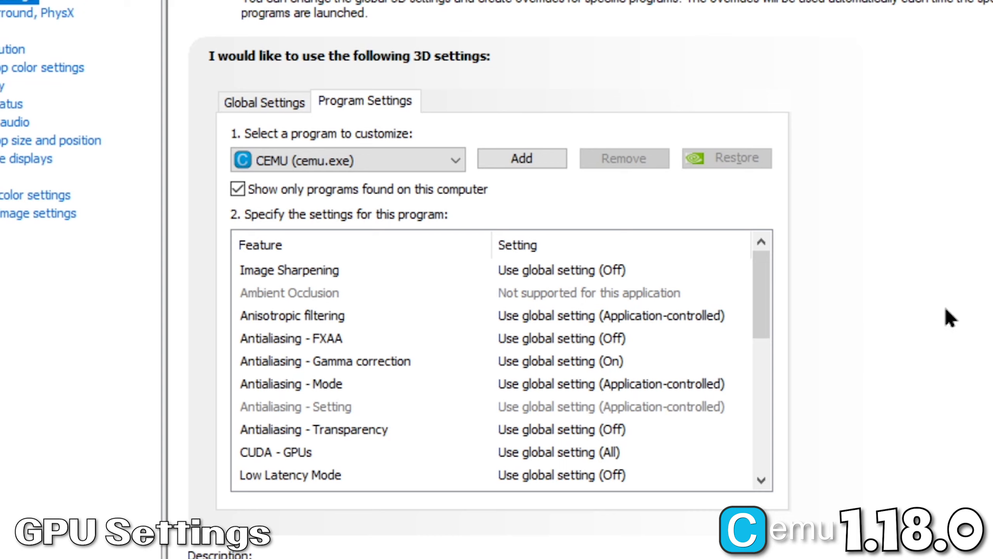
Set CEMU's OpenGL rendering GPU to GeForce GTX 980 Ti and its power management mode to Prefer maximum performance.
left_click_drag(761, 292, 760, 339)
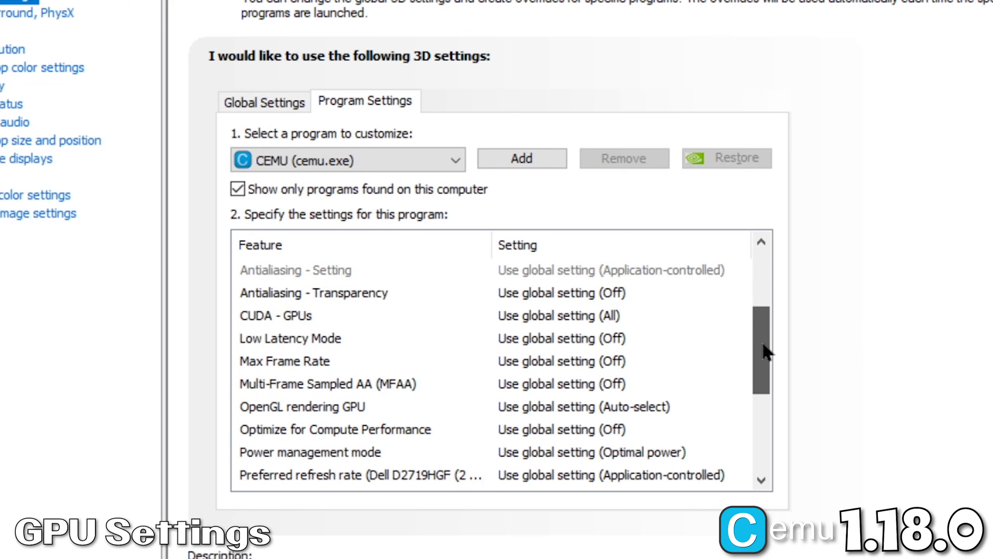
left_click(588, 408)
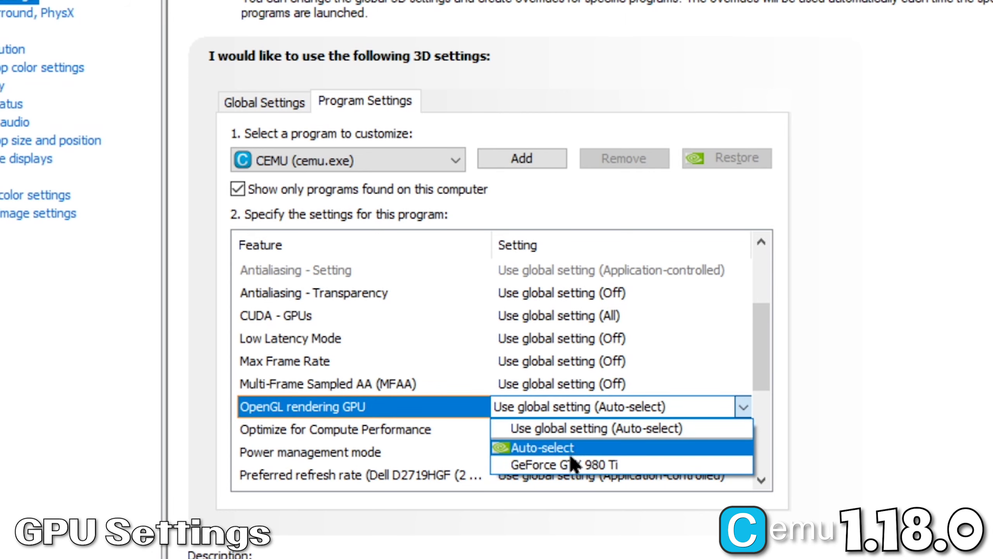
left_click(572, 465)
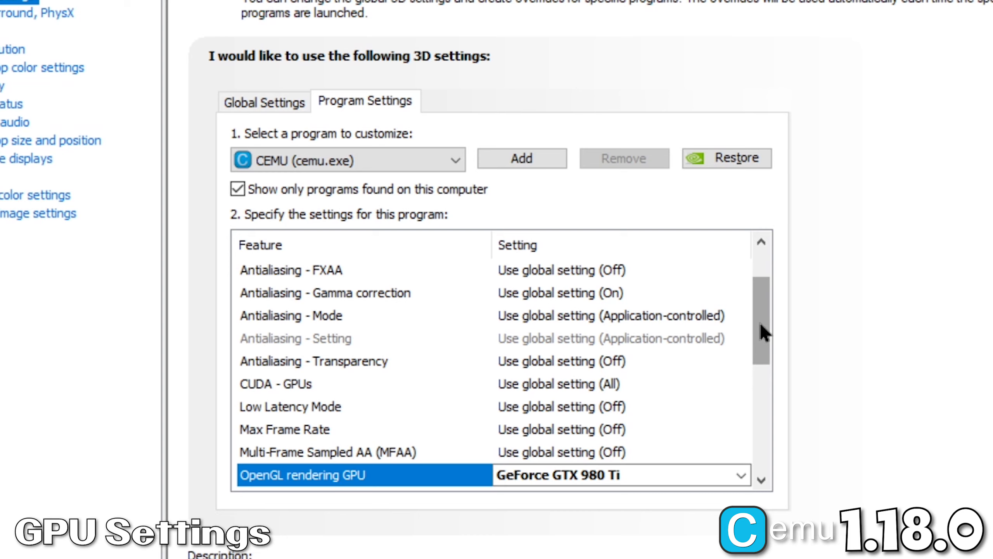
left_click_drag(761, 325, 765, 357)
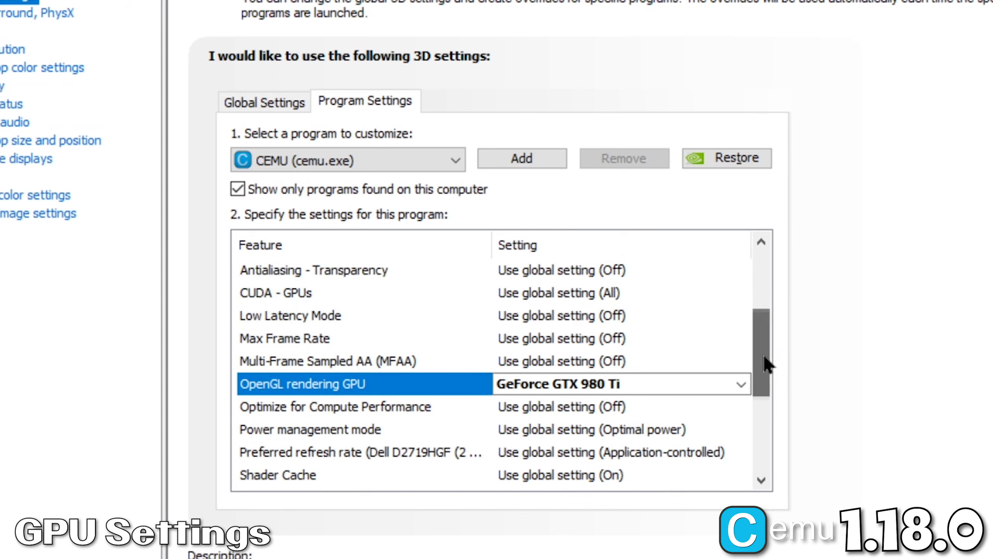
left_click(645, 430)
left_click(641, 430)
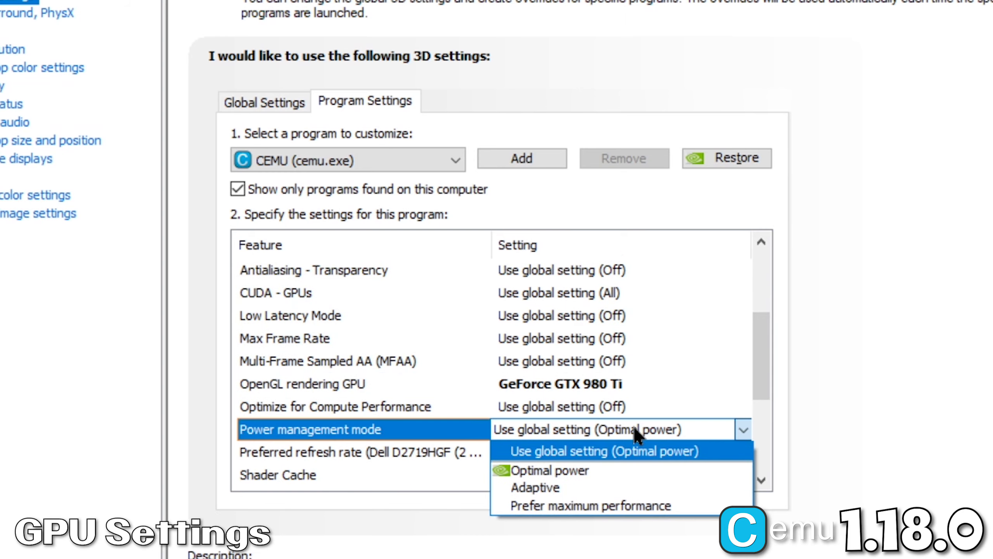
left_click(596, 506)
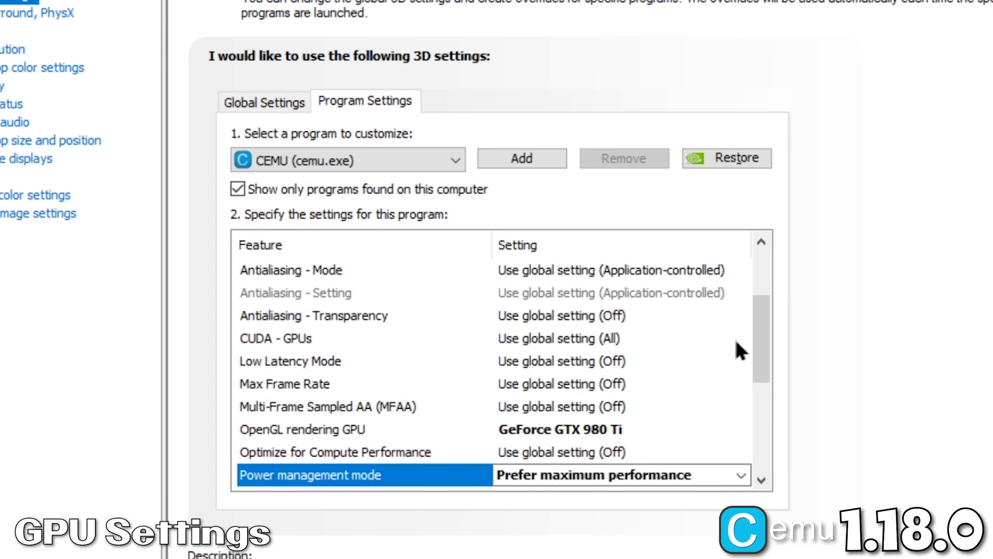
Set both threaded optimization and triple buffering to On for CEMU.
left_click_drag(763, 333, 763, 463)
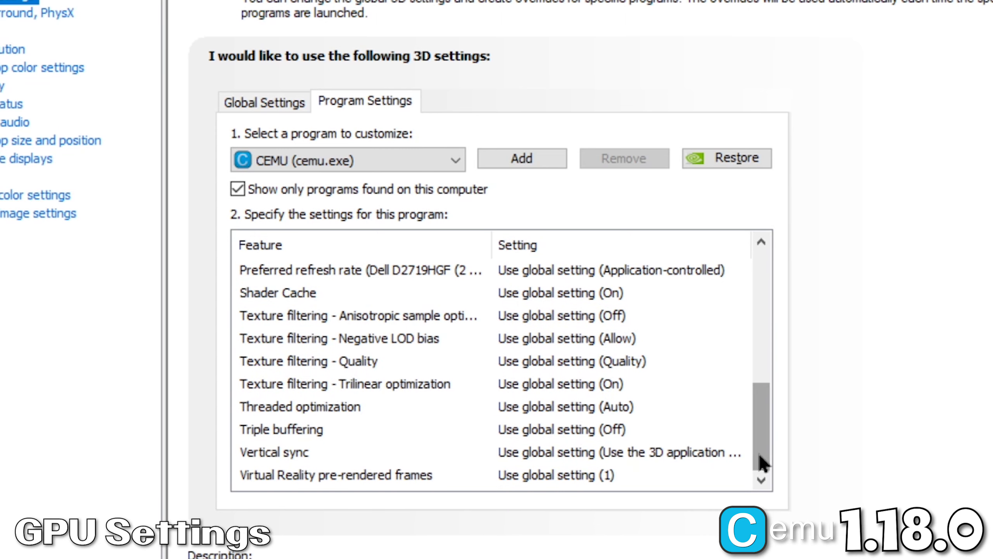
left_click(585, 406)
left_click(586, 406)
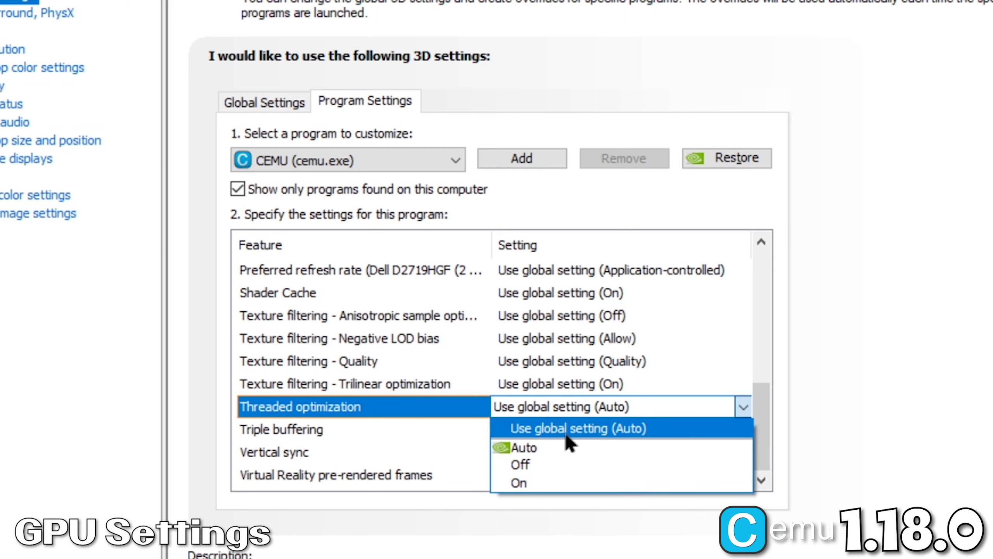
left_click(565, 484)
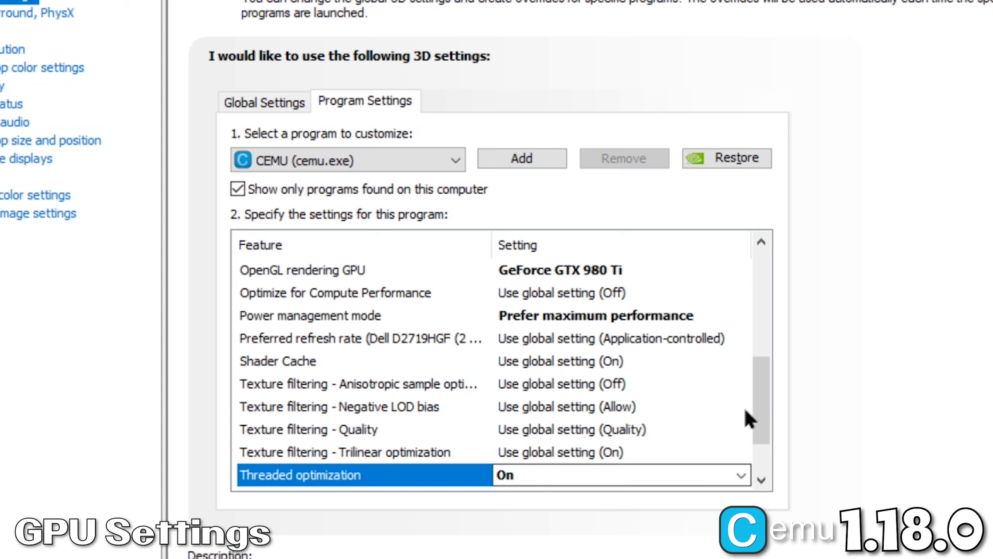
scroll(748, 418, "down", 1)
left_click(595, 430)
left_click(594, 430)
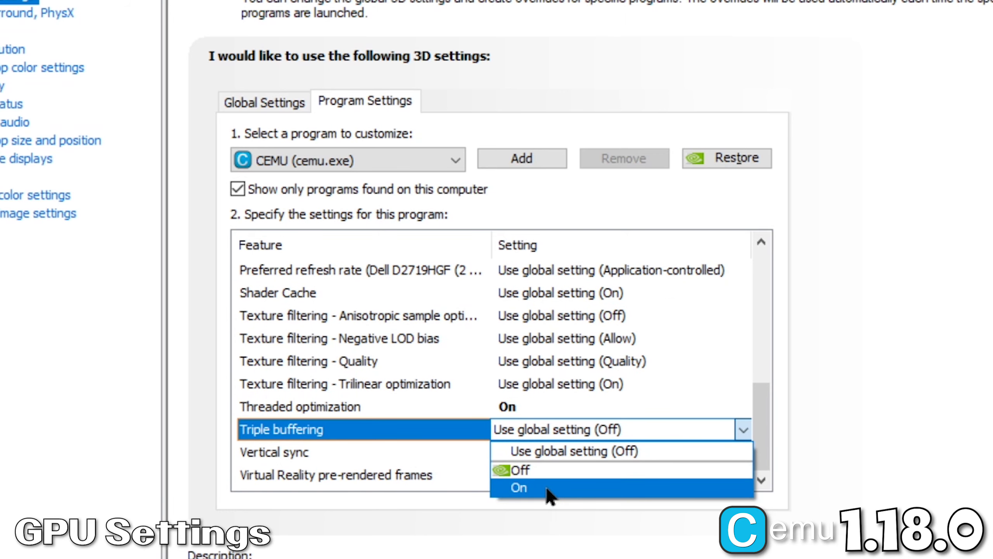
left_click(549, 489)
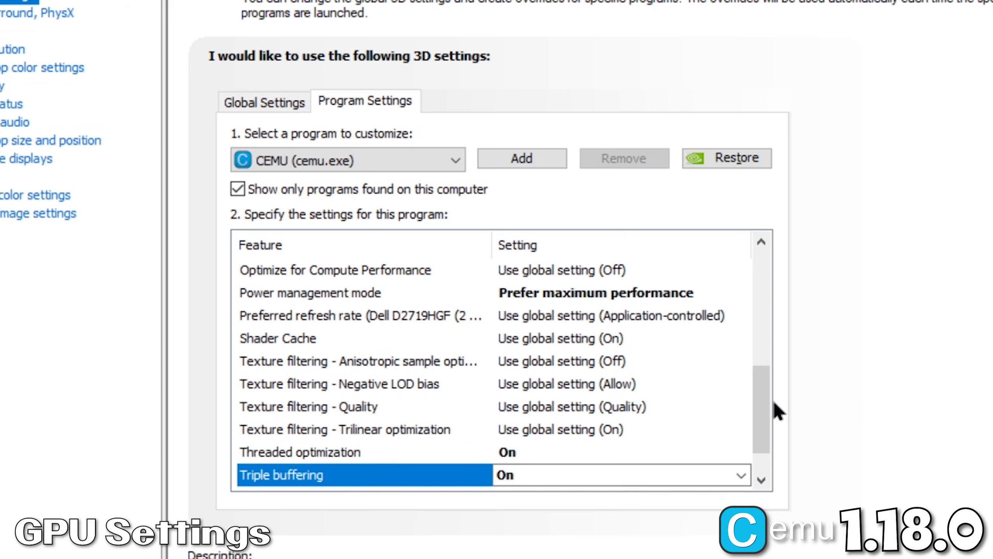
Set CEMU's vertical sync to Off and apply the 3D settings.
scroll(767, 439, "down", 1)
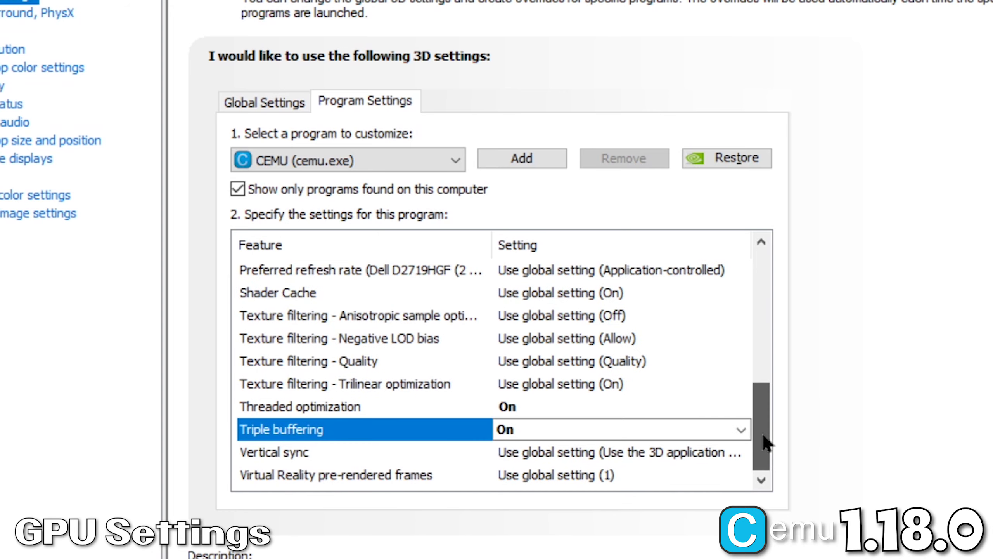
left_click(603, 450)
left_click(567, 511)
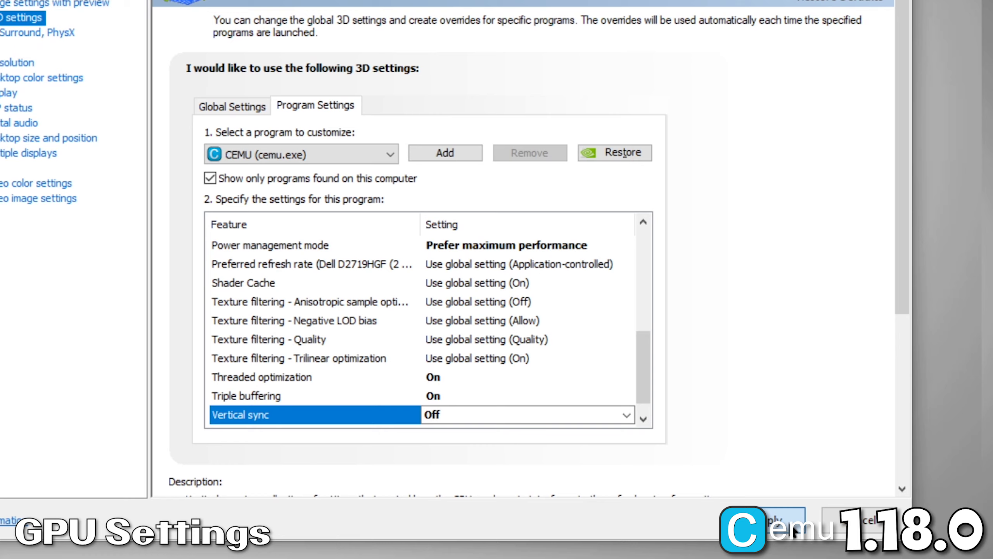
left_click(793, 528)
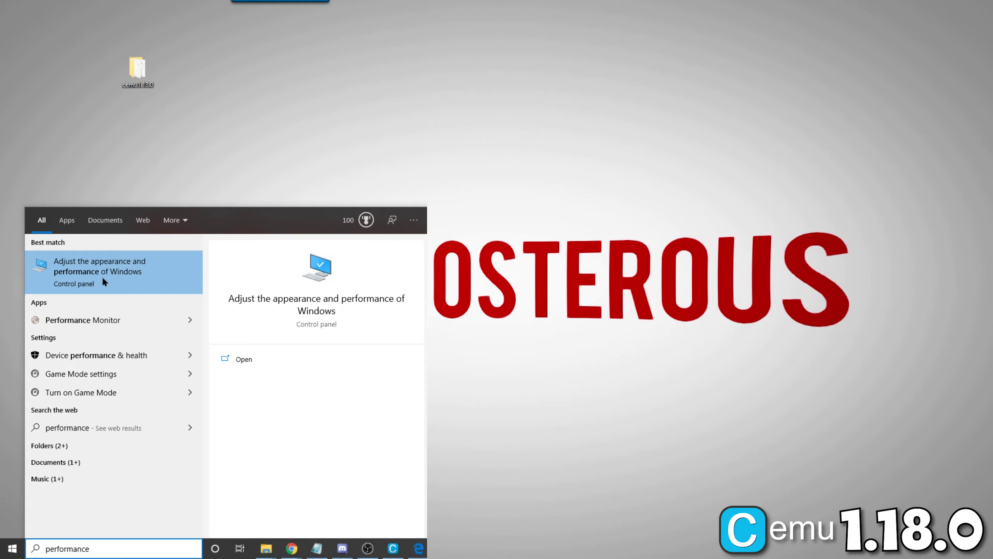
Open the Windows virtual memory settings from the appearance and performance options.
left_click(103, 279)
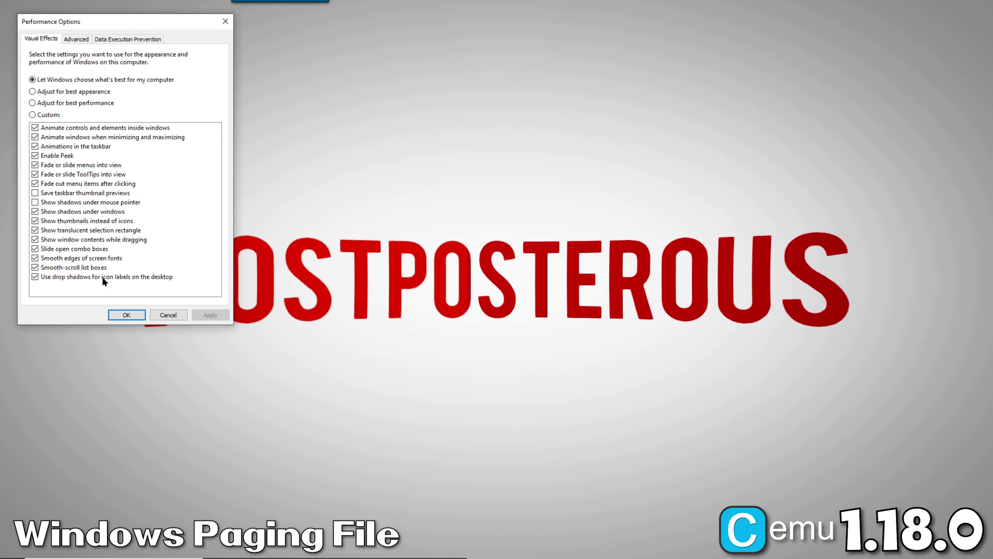
left_click(76, 40)
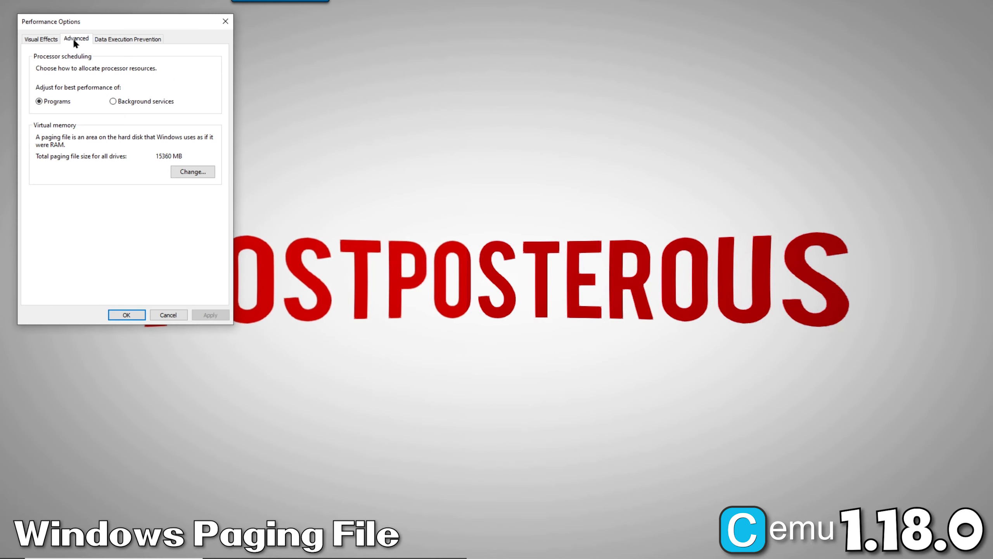
left_click(184, 172)
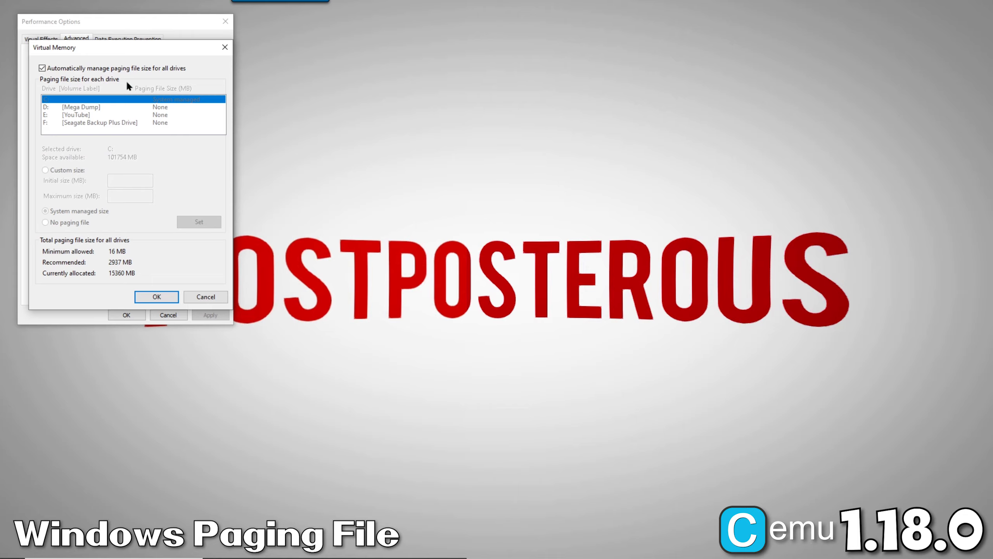
Turn off automatic paging file management and give drive C: a custom size of 10000 MB initial and 15000 MB maximum.
left_click(43, 68)
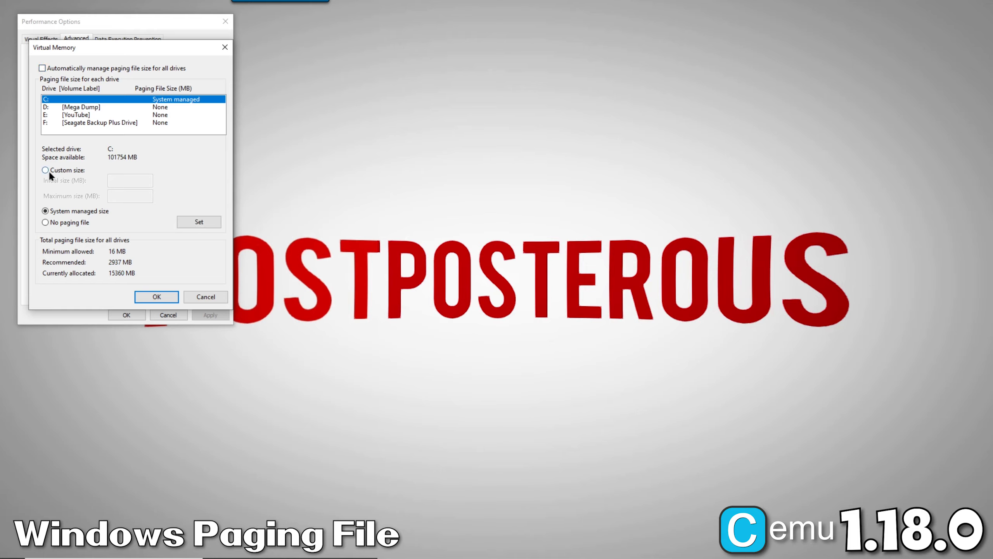
left_click(45, 170)
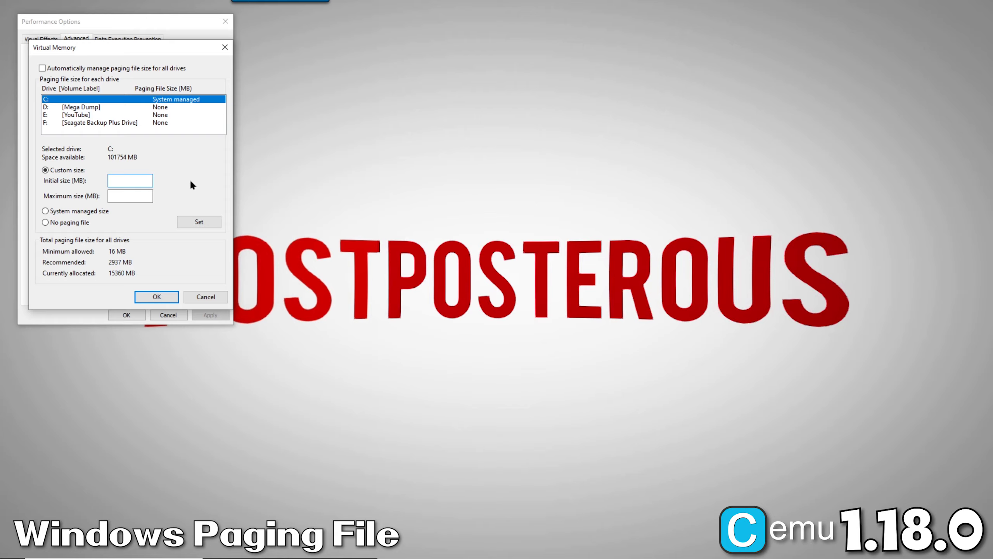
type("10000")
key("Tab")
type("15000")
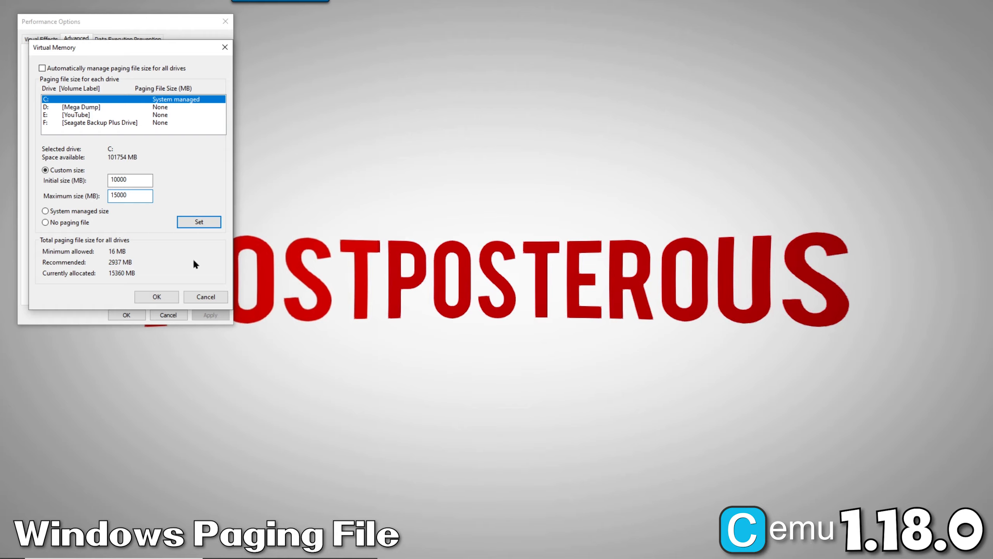
left_click(156, 297)
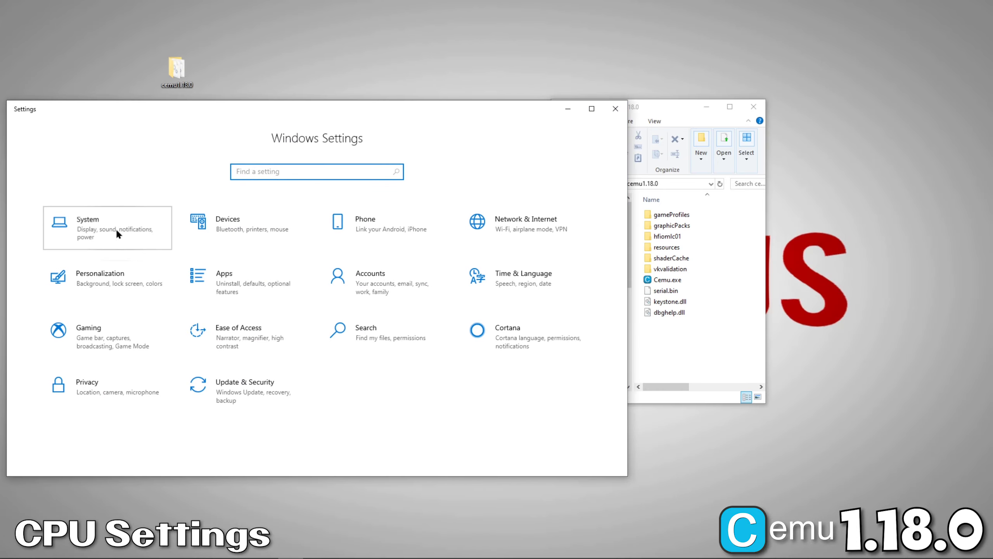
Switch the Windows power plan to High performance in the additional power settings.
left_click(116, 228)
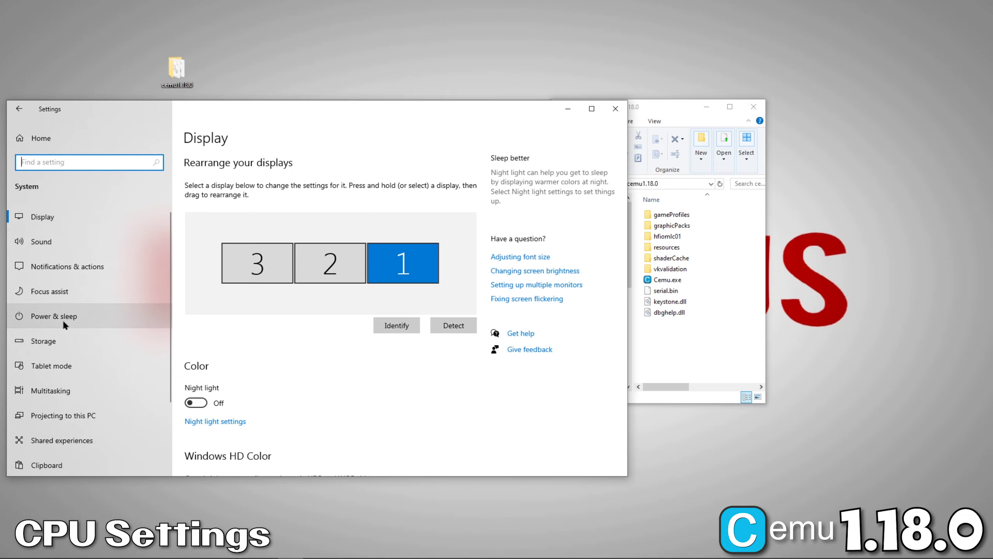
left_click(63, 323)
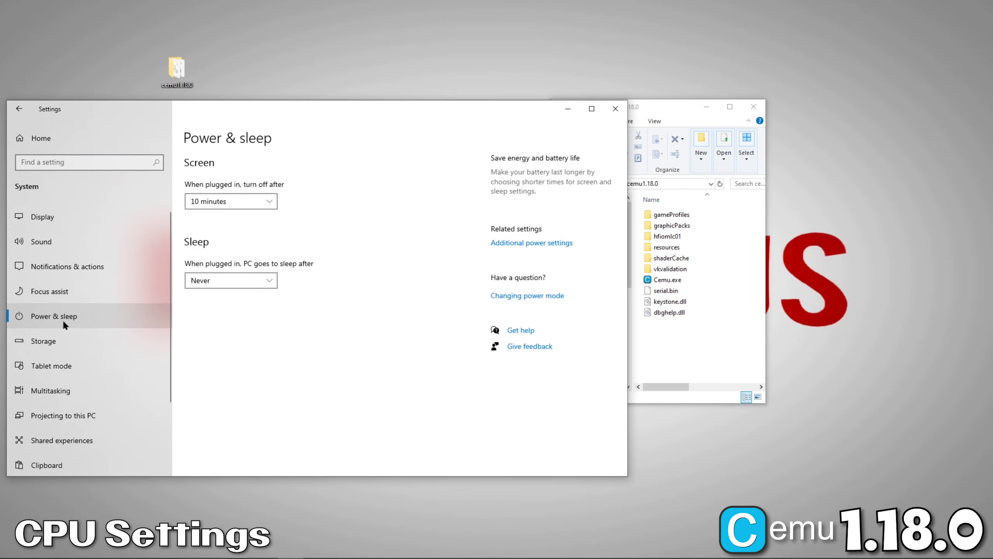
left_click(531, 244)
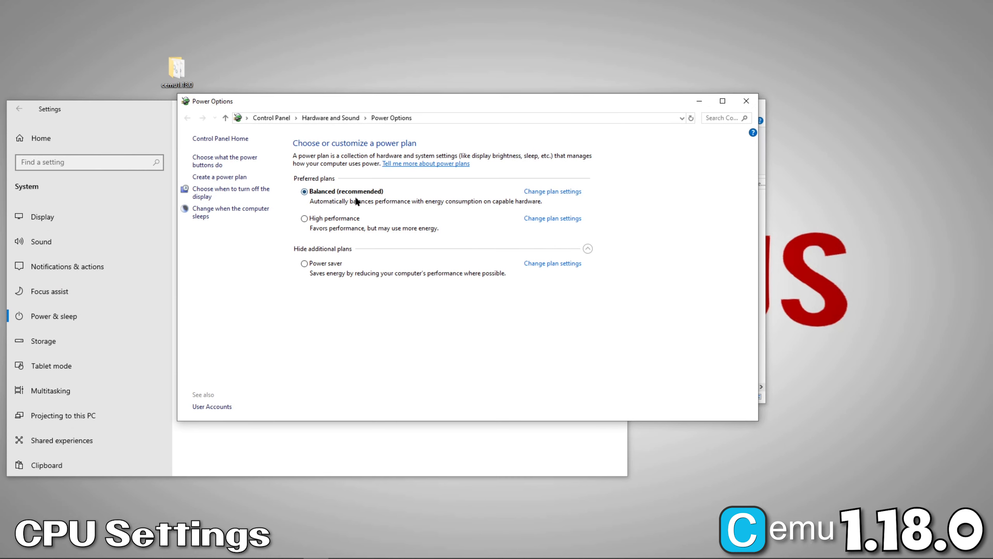
left_click(305, 218)
Check the minimum and maximum processor state in the High performance plan's advanced power settings.
left_click(538, 218)
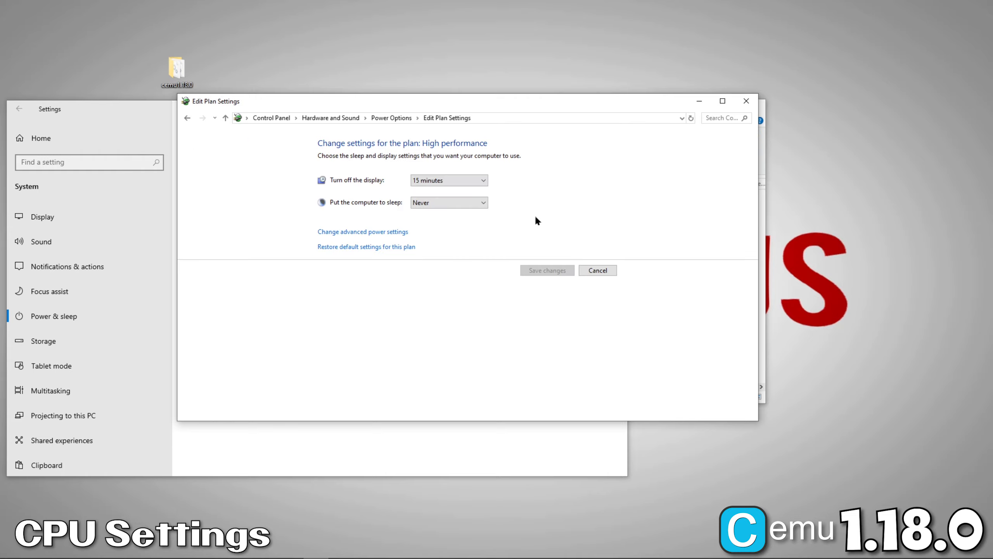
left_click(384, 232)
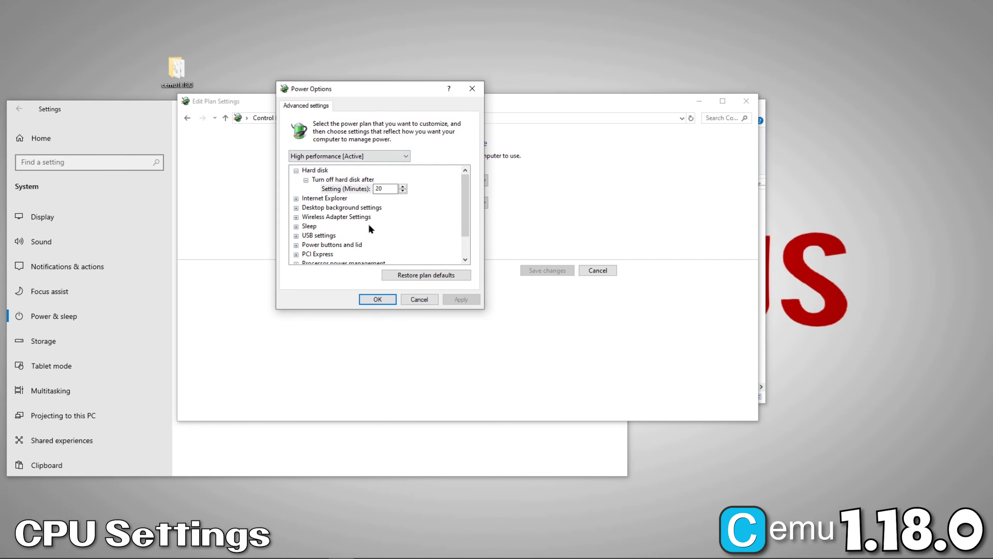
scroll(369, 226, "down", 1)
left_click(296, 236)
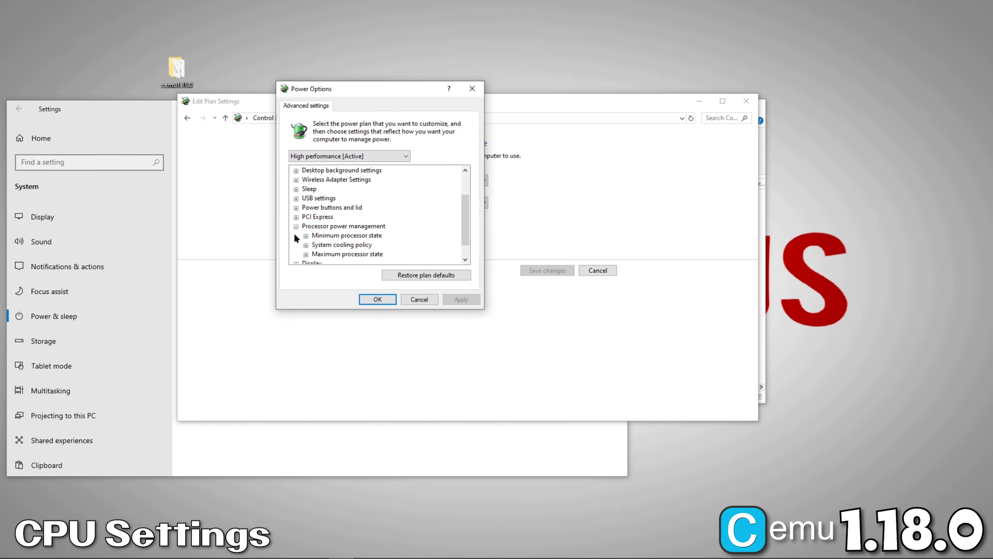
left_click(306, 236)
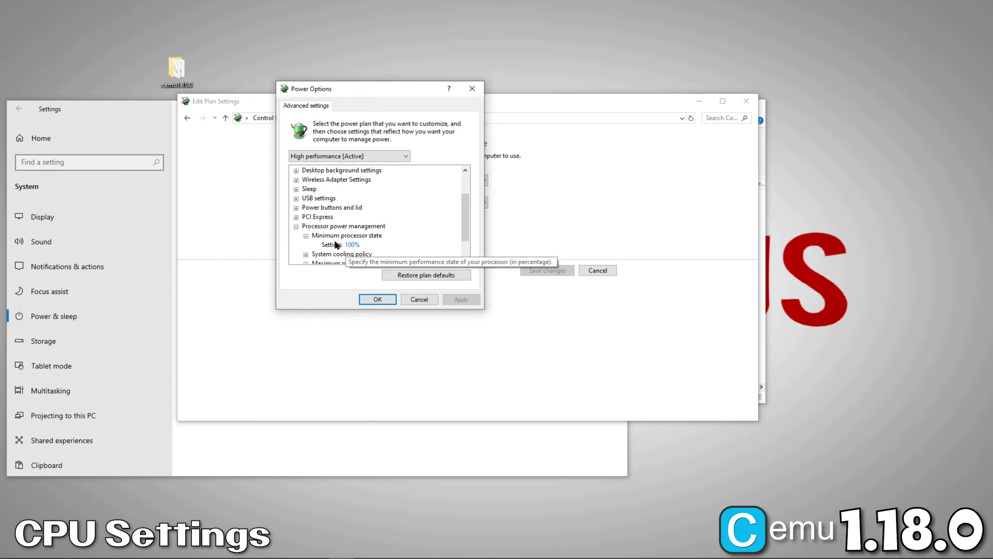
scroll(375, 246, "down", 1)
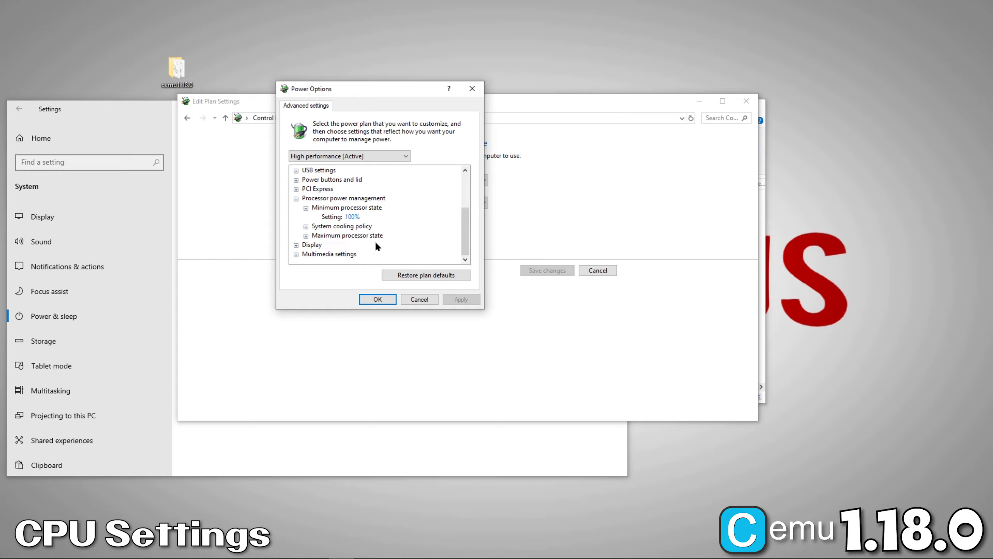
left_click(306, 235)
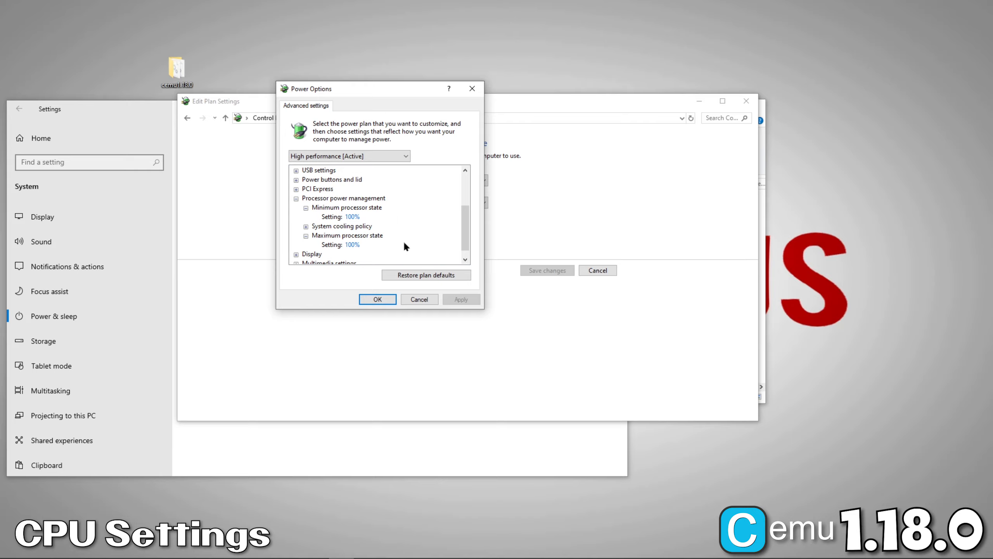
left_click(376, 306)
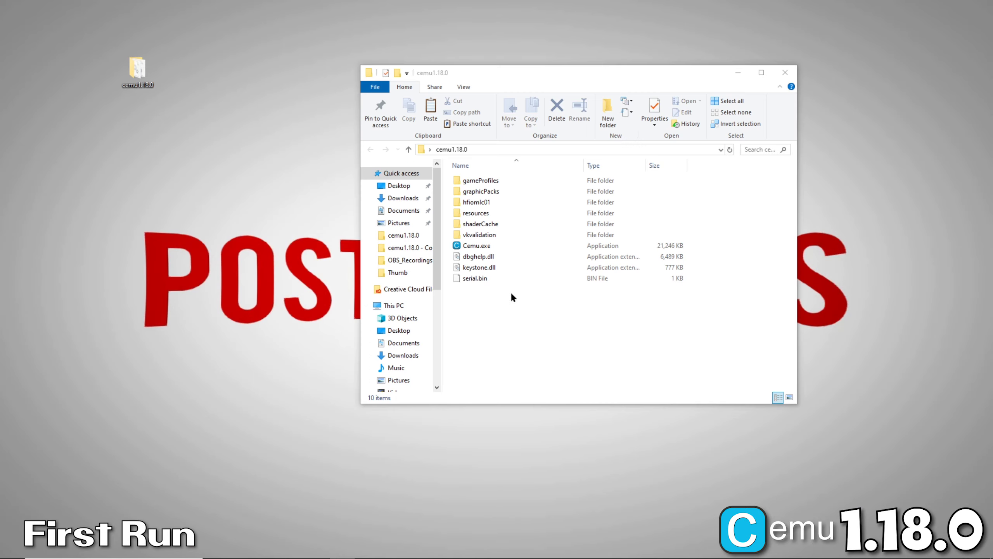
Launch Cemu.exe and set its game path to D:\Emulators\Wii_U_Emu\Games in the first-run setup assistant.
double_click(476, 245)
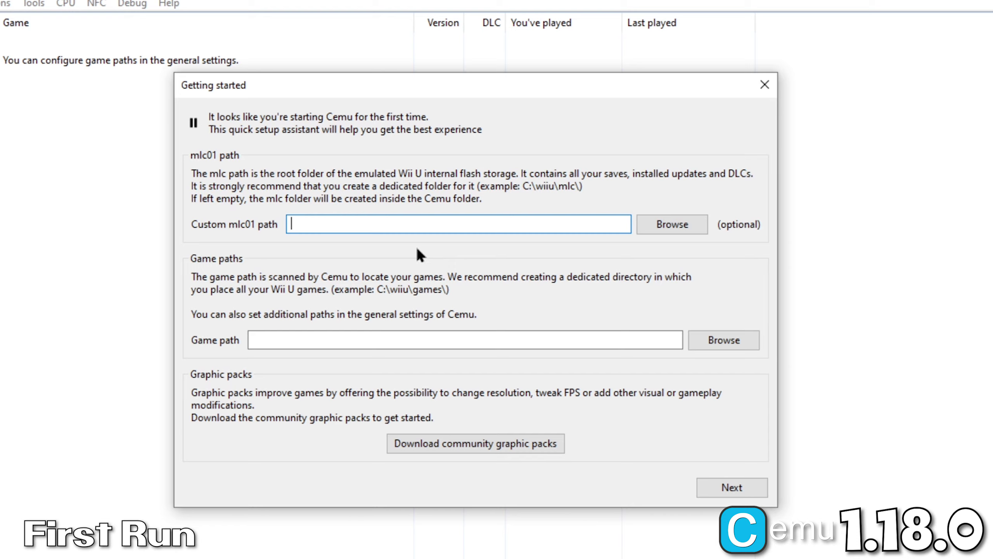
left_click(721, 340)
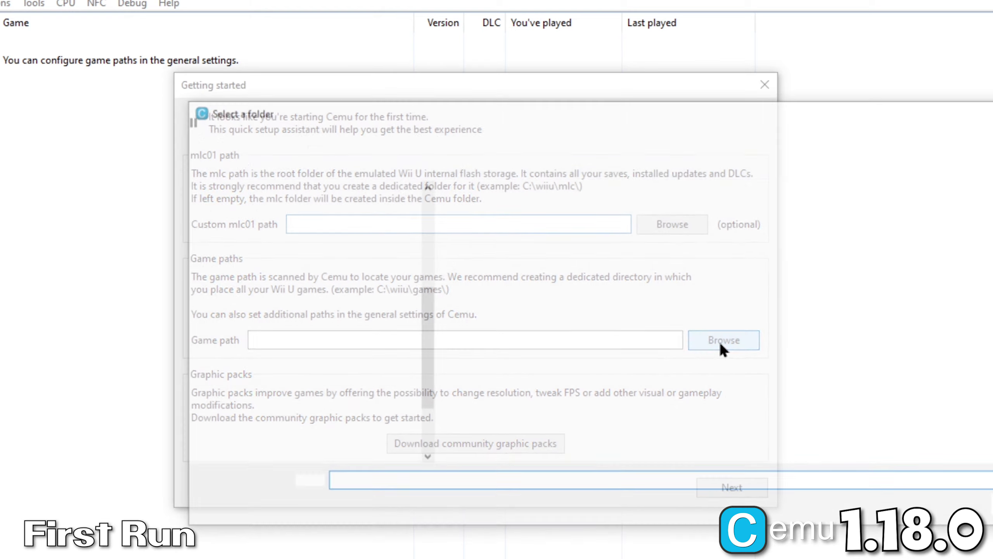
left_click(576, 133)
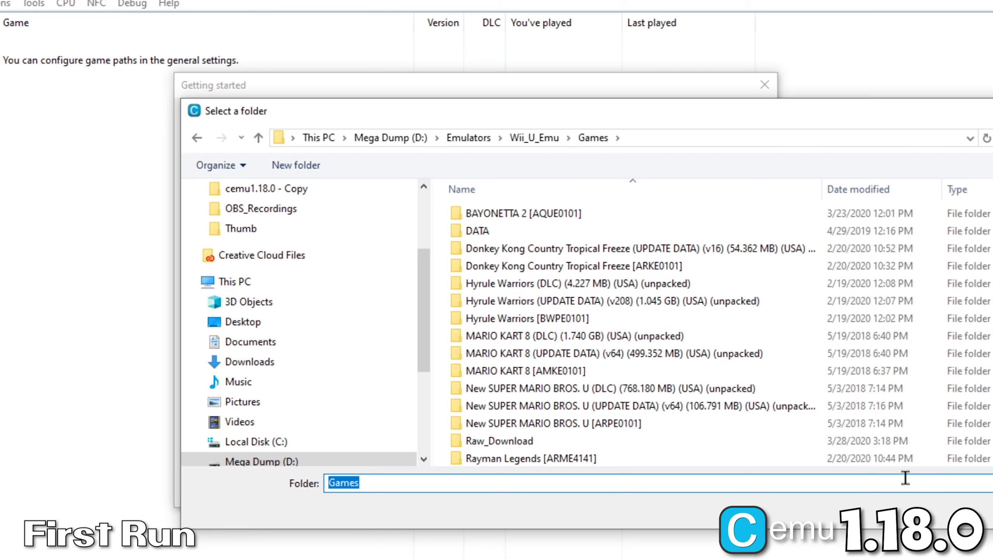
key("Return")
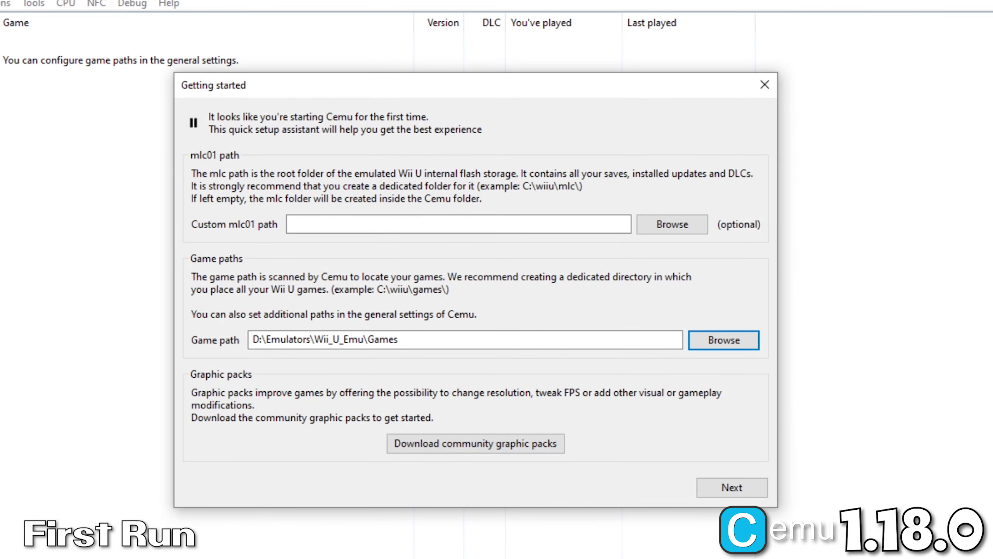
Download the community graphic packs in the setup assistant, and the missing shared fonts from Cemu's main window.
left_click(500, 440)
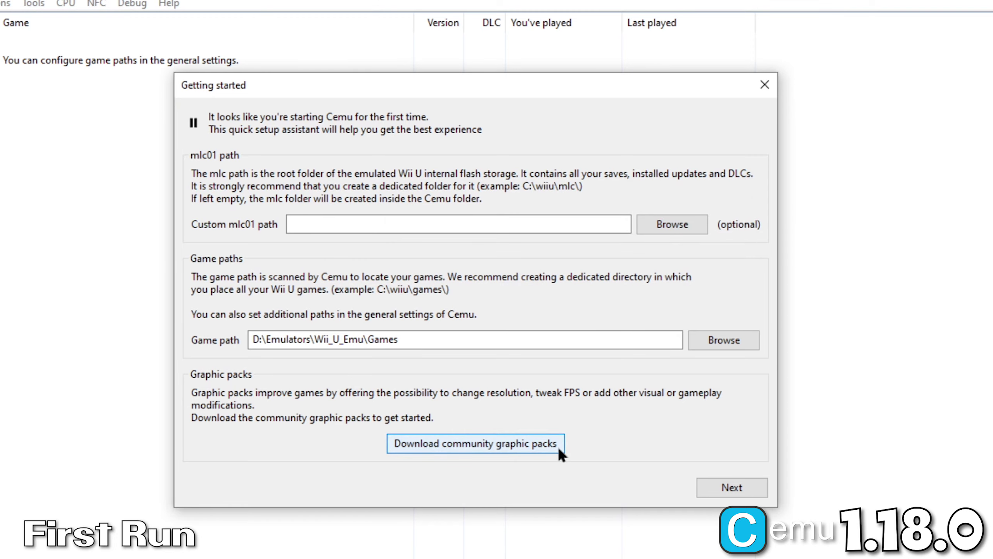
left_click(736, 486)
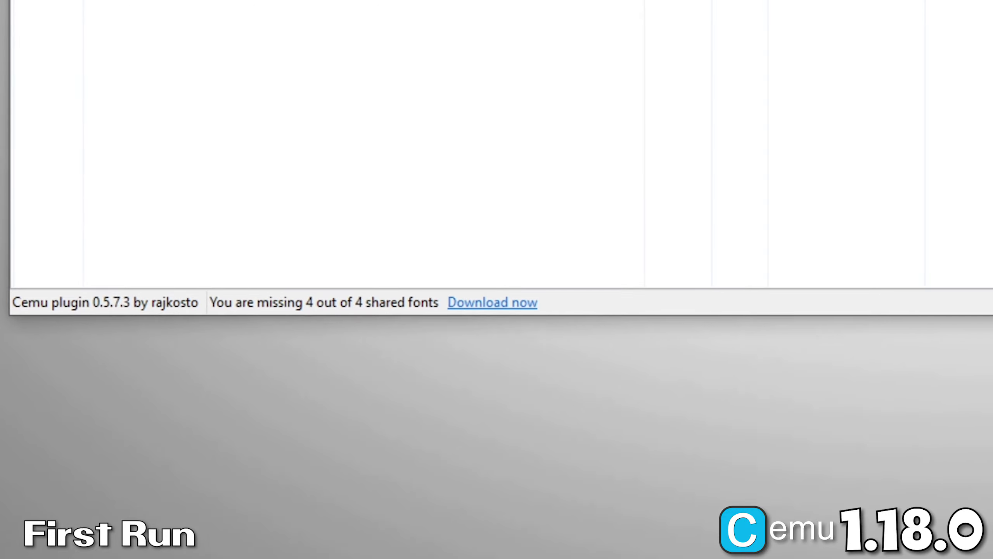
left_click(487, 305)
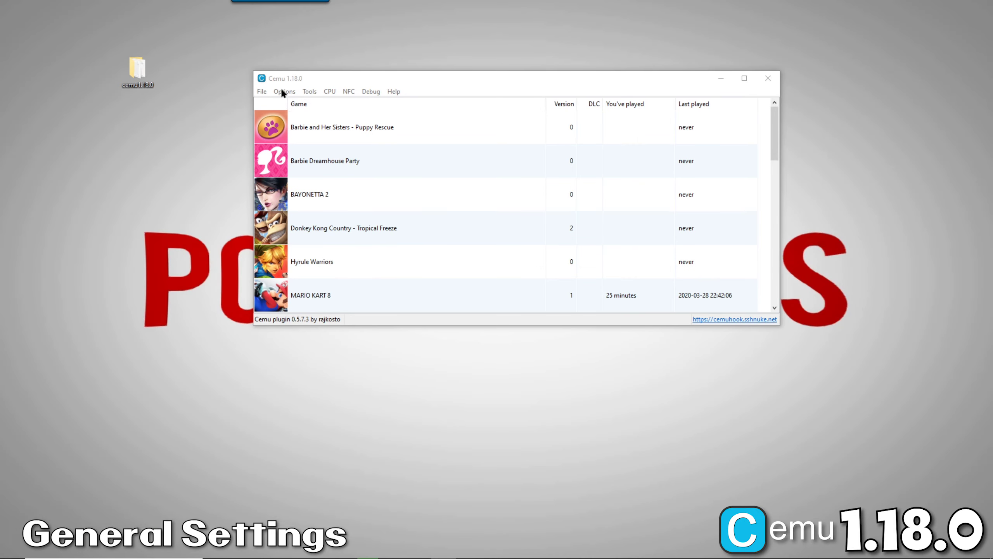
Choose OpenGL as the graphics API and Bilinear as the upscale filter in Cemu's general settings.
left_click(284, 91)
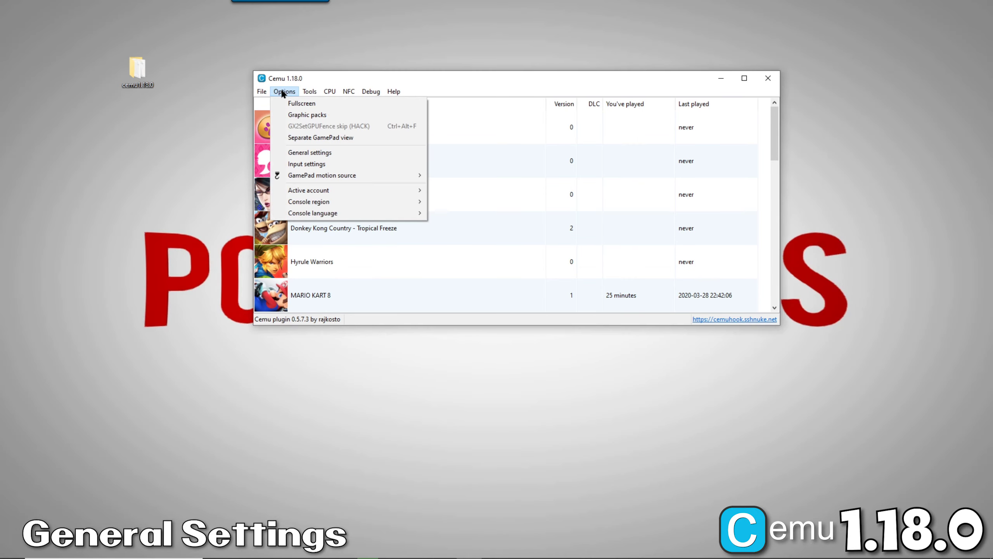
left_click(310, 152)
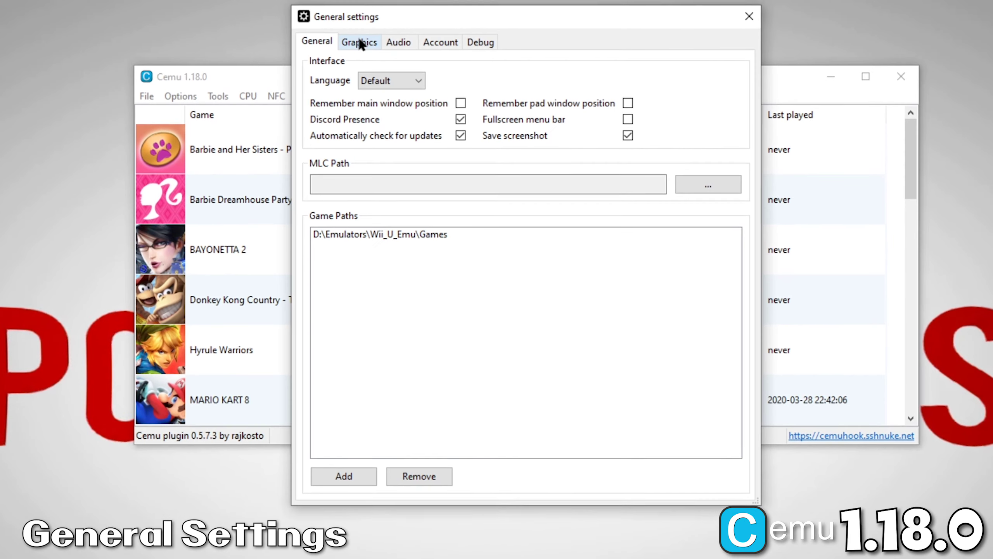
left_click(400, 54)
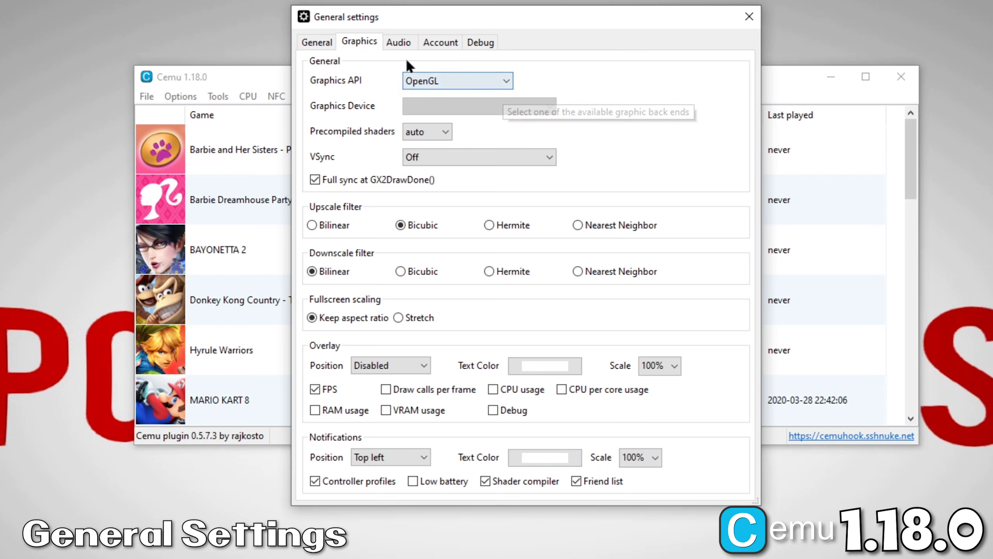
left_click(503, 81)
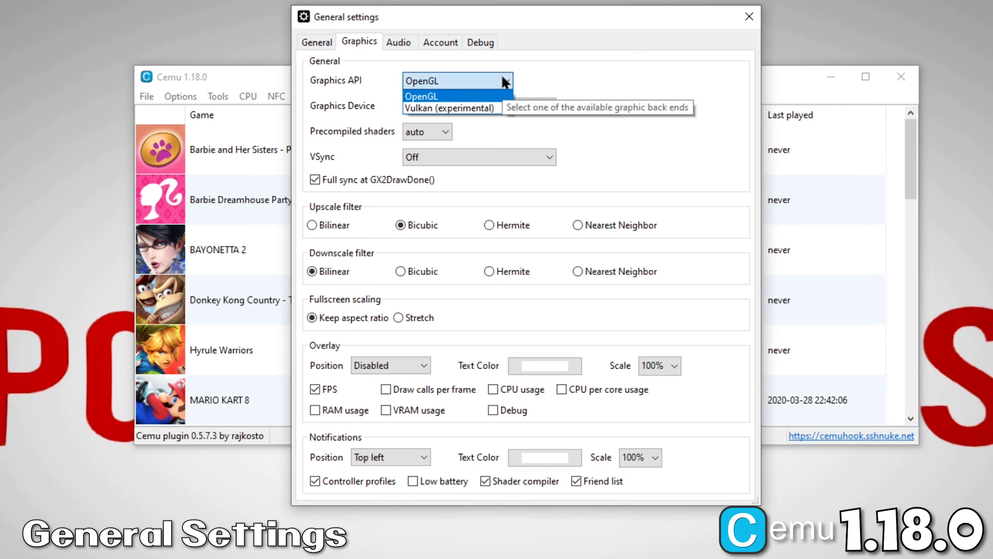
left_click(456, 96)
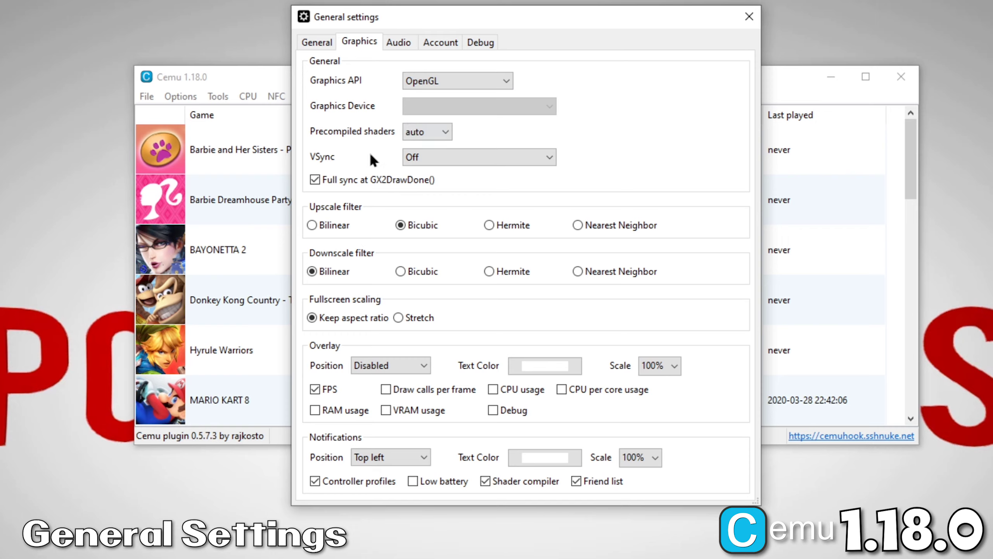
left_click(314, 226)
Set Cemu's audio API to XAudio2.
left_click(398, 43)
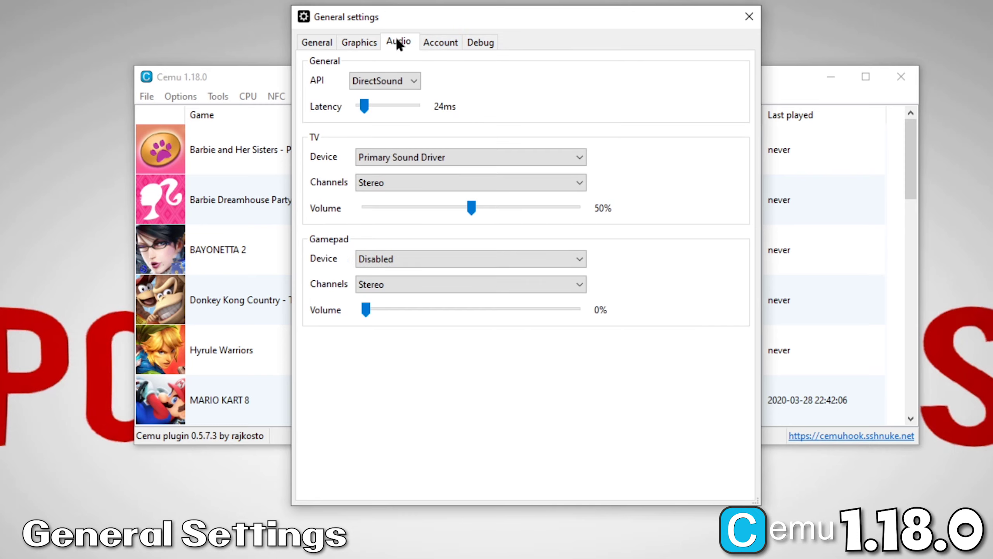
left_click(411, 81)
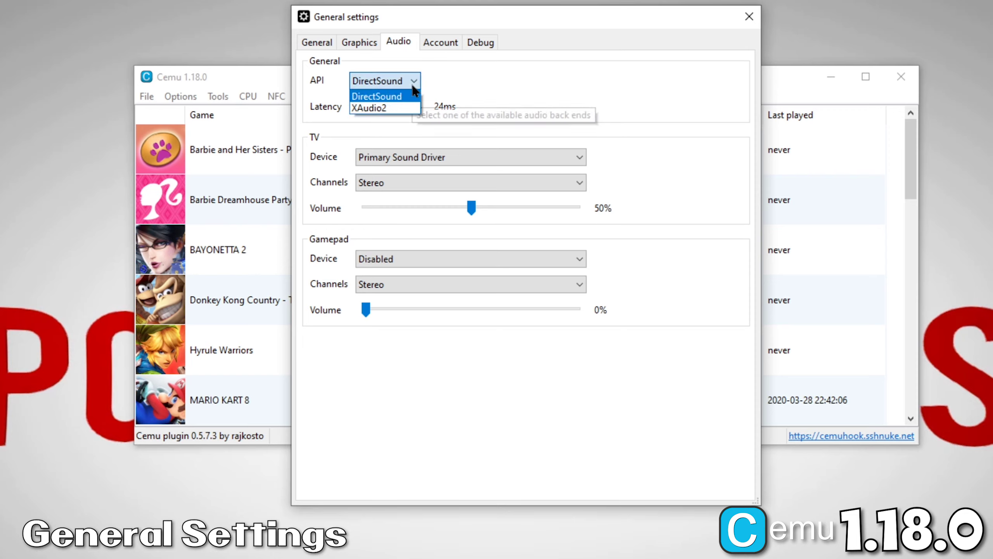
left_click(409, 109)
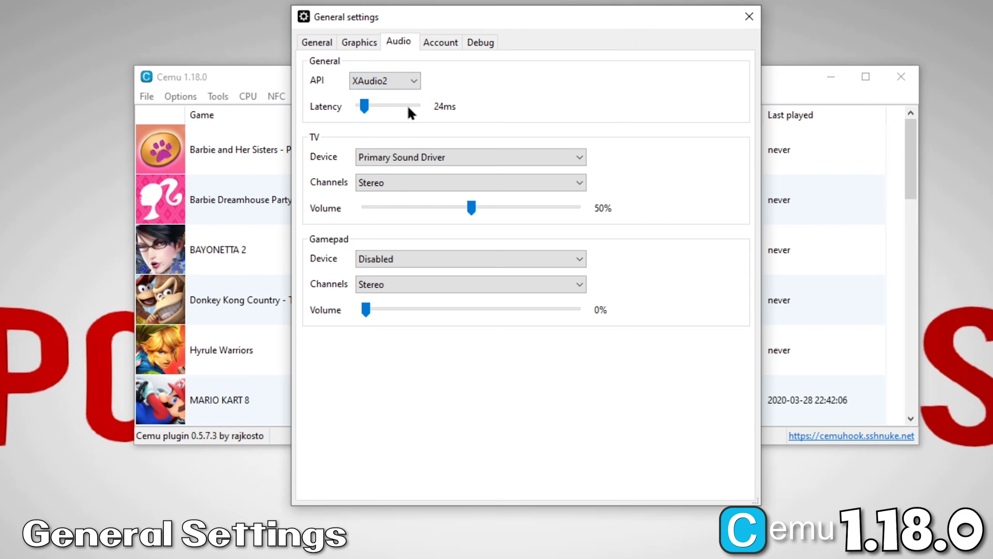
Set the TV audio device to Multichannel (M-Audio ProFire 610) and its channels to Surround.
left_click(530, 158)
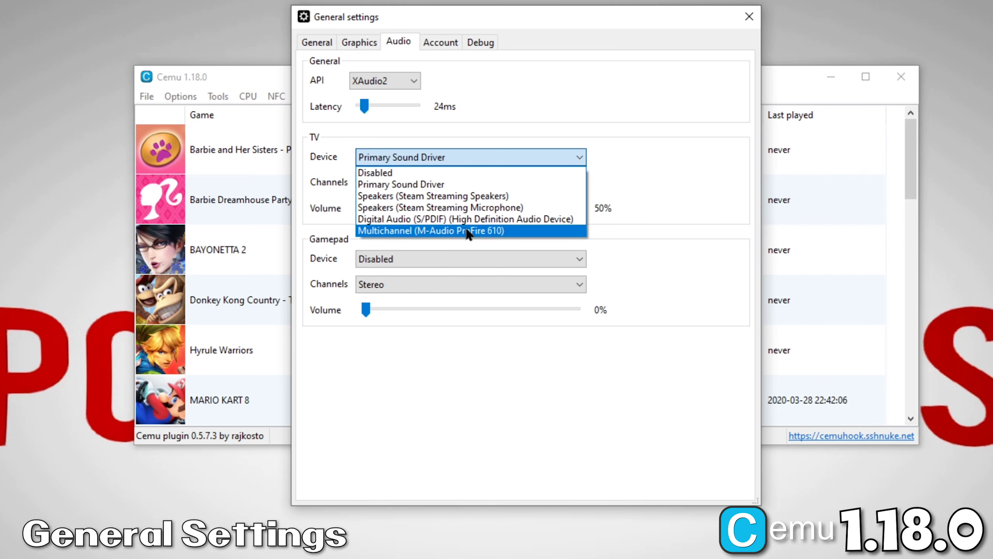
left_click(469, 230)
left_click(463, 183)
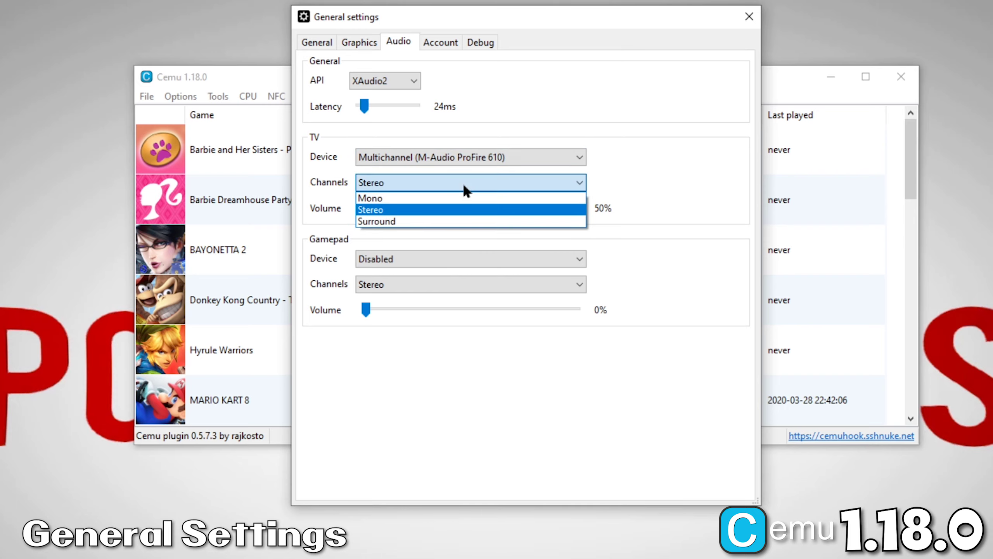
left_click(462, 220)
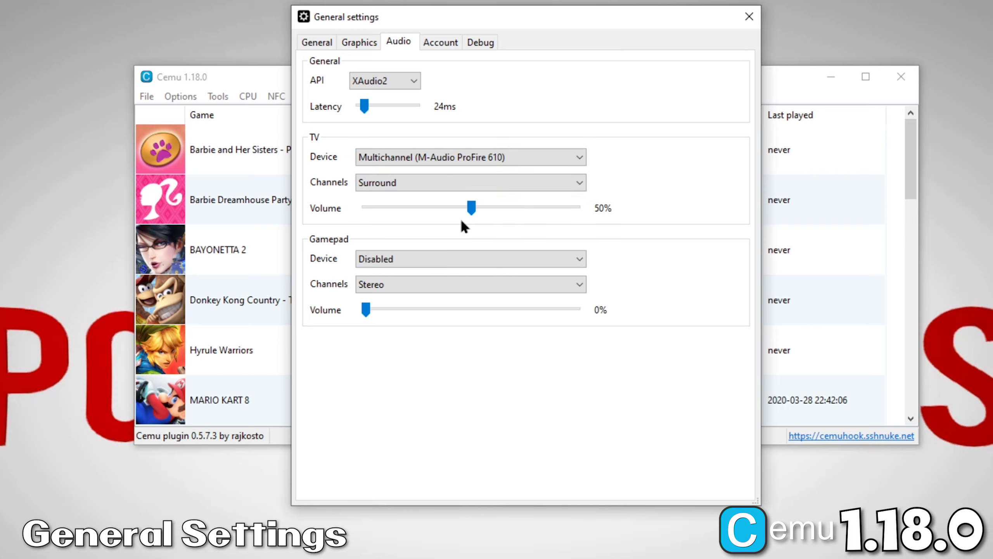
Set the Gamepad audio device to Multichannel (M-Audio ProFire 610) and close the general settings.
left_click(506, 259)
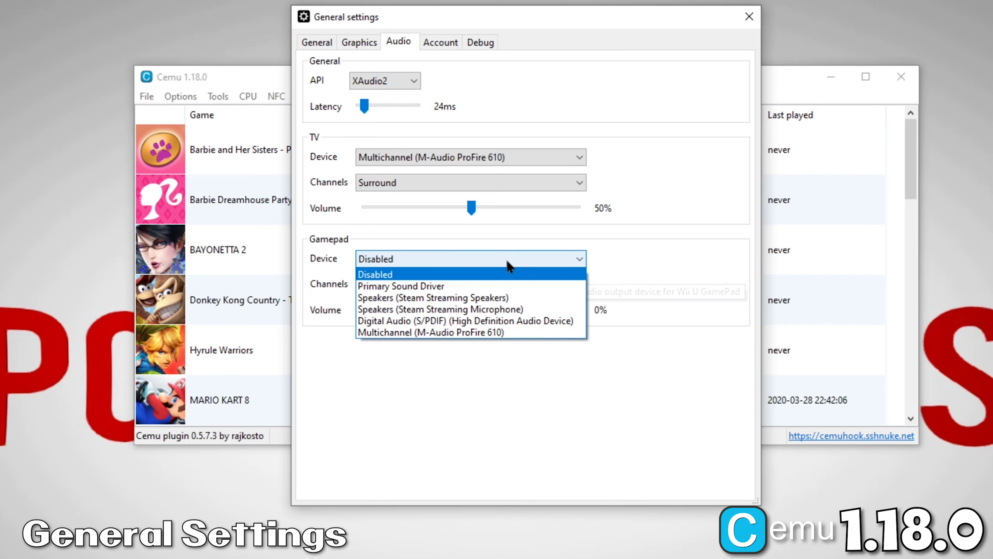
left_click(474, 332)
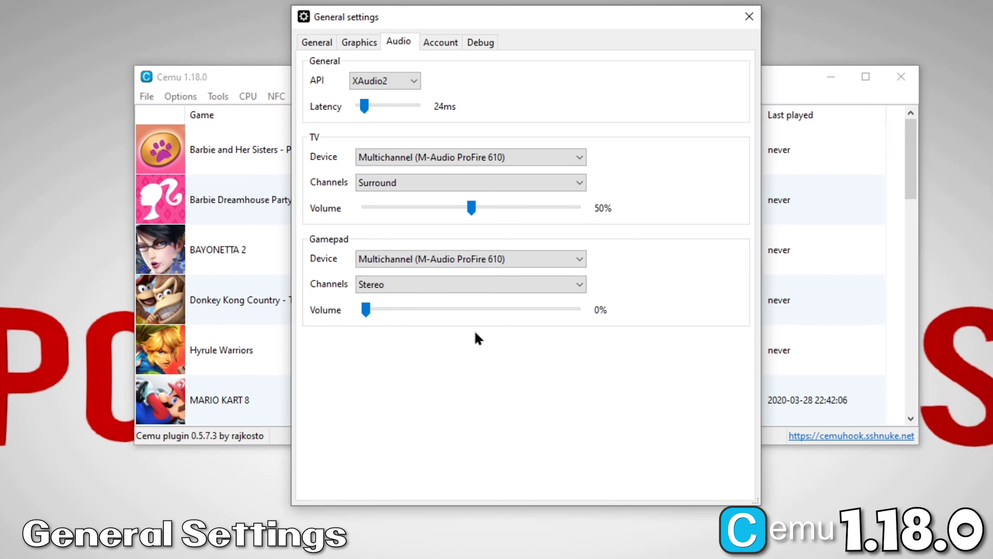
left_click(759, 15)
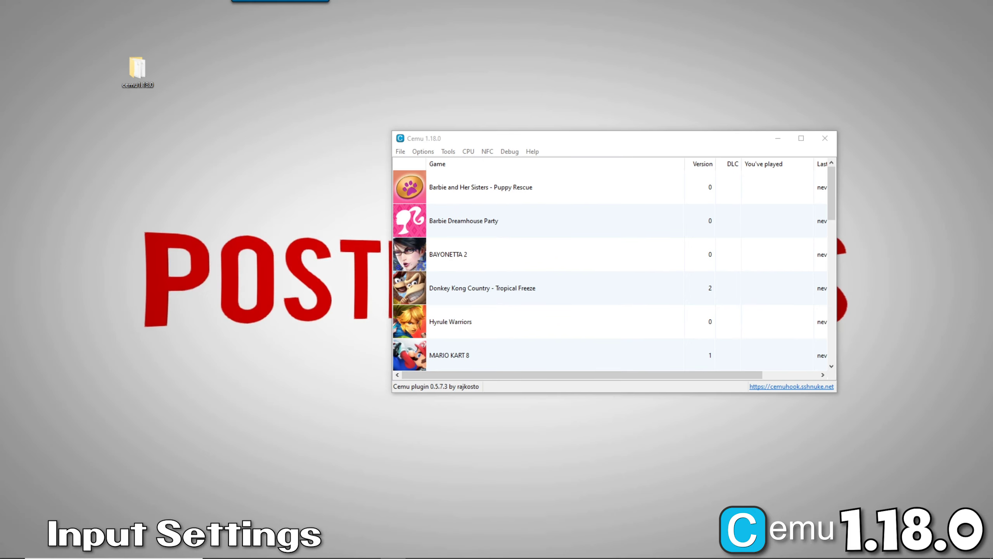
Place DS4Windows and Cemu side by side, then in DS4Windows select the PS4 profile, enable the UDP server and start the service.
left_click_drag(503, 157, 266, 146)
left_click_drag(614, 142, 709, 149)
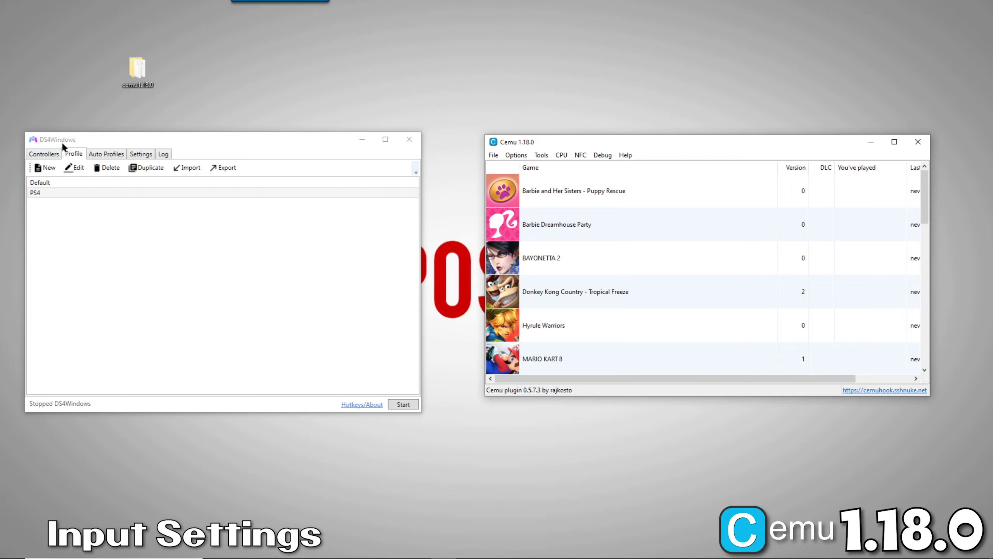
left_click(39, 193)
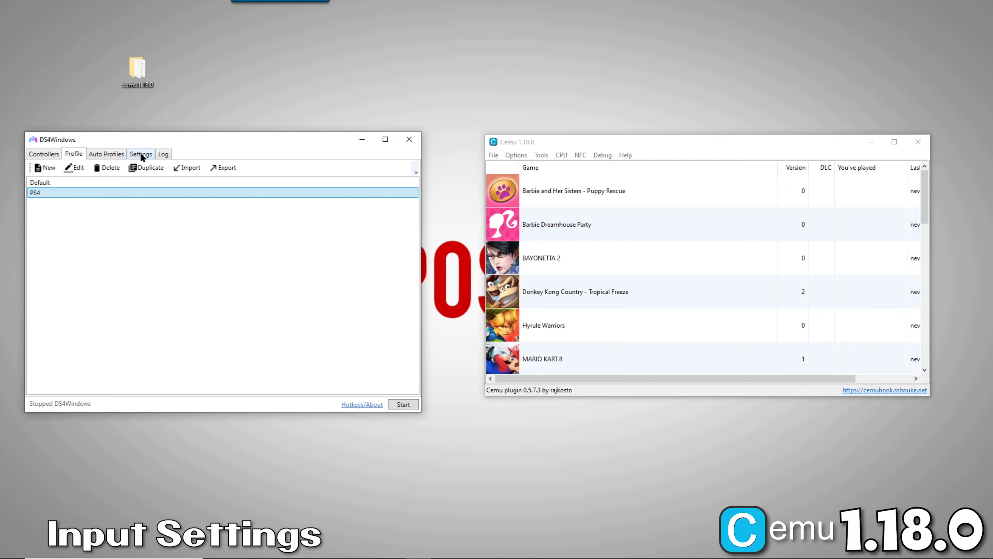
left_click(141, 154)
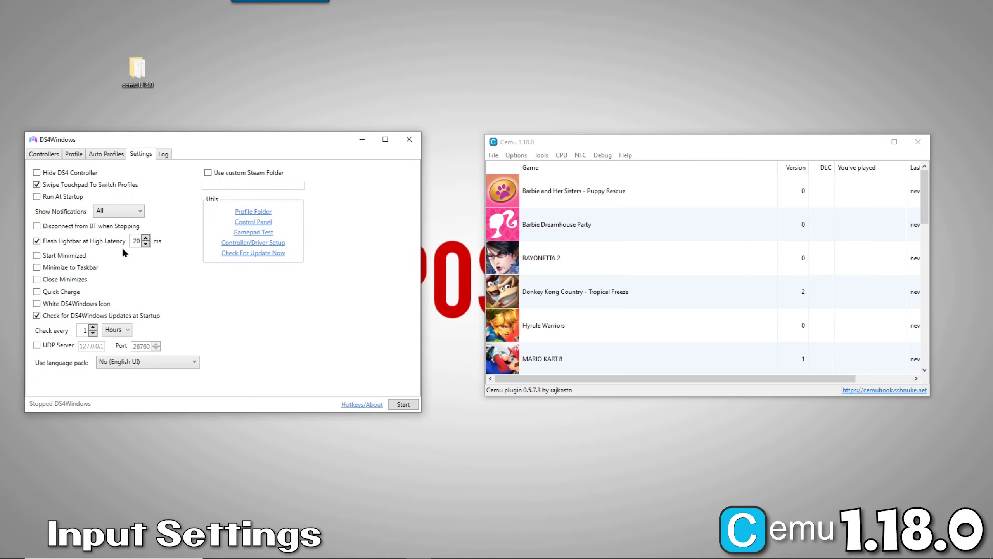
left_click(36, 345)
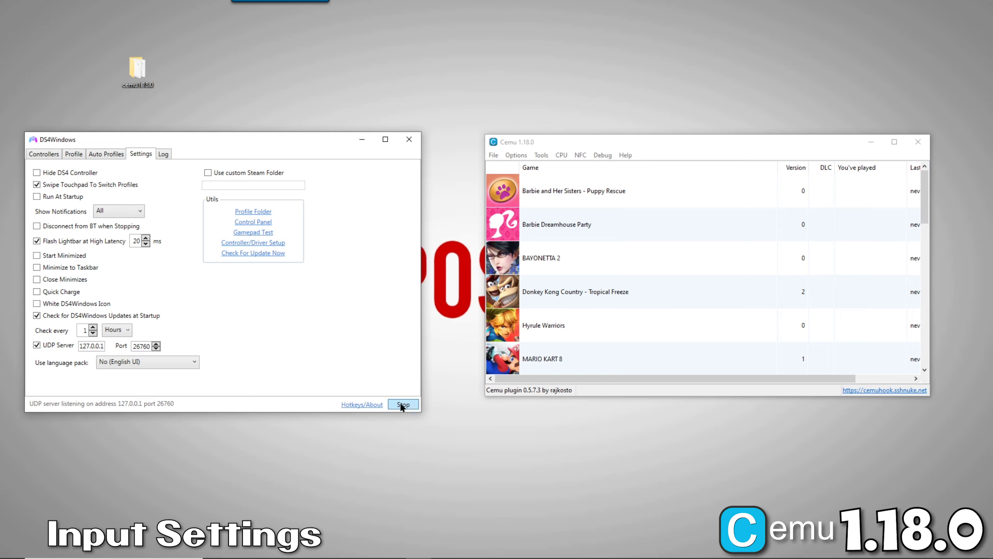
In Cemu's input settings, make Controller 1 emulate a Wii U Pro Controller using the DSUClient API and Client 1.
left_click(515, 156)
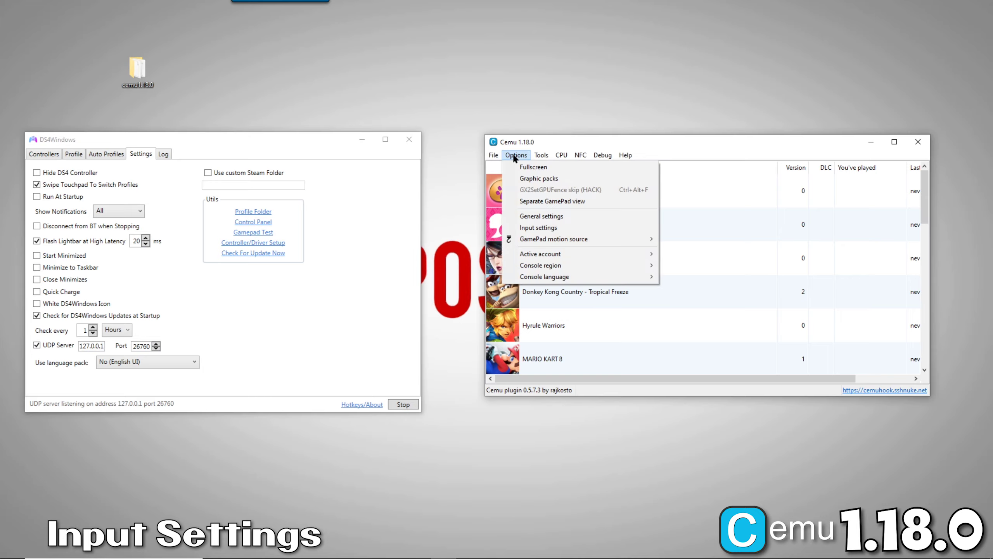
left_click(539, 228)
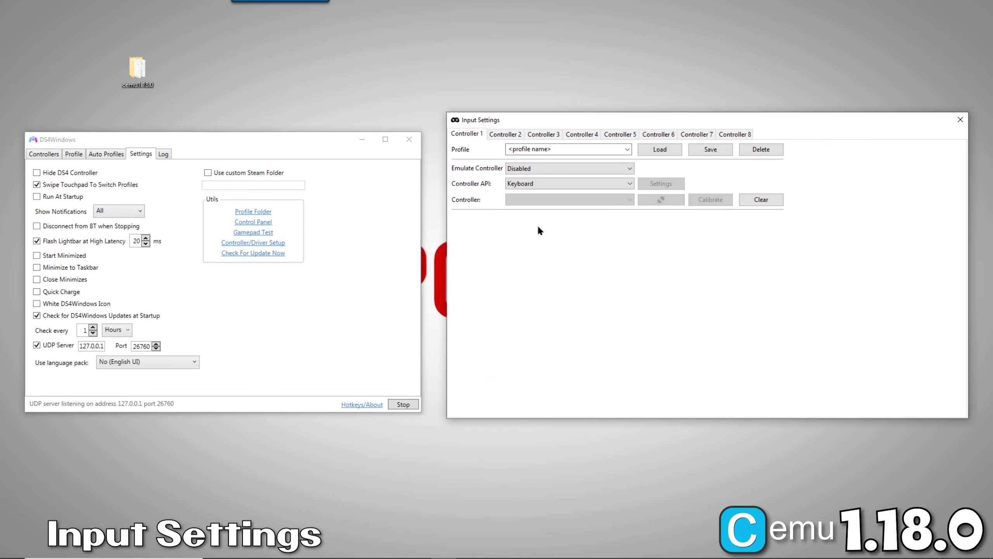
left_click(585, 168)
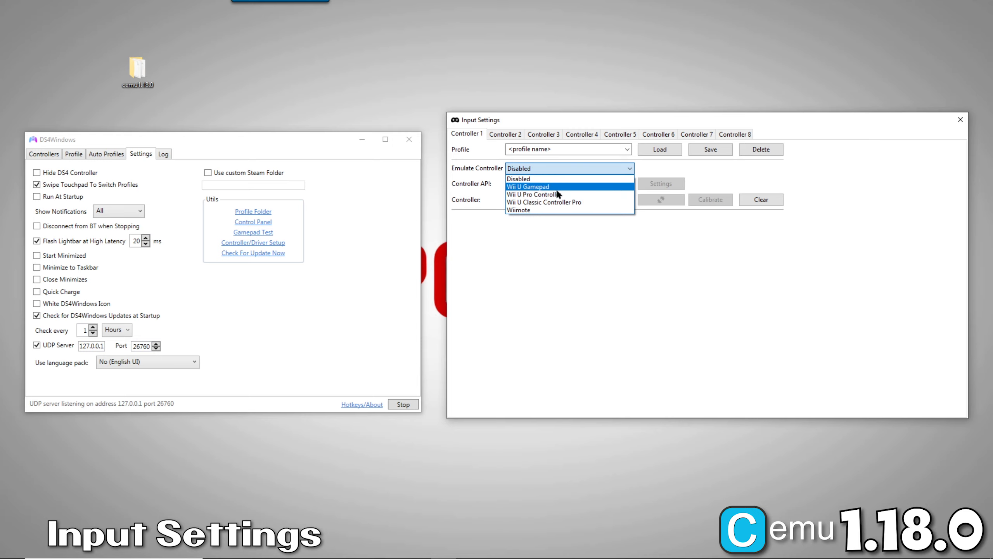
left_click(567, 194)
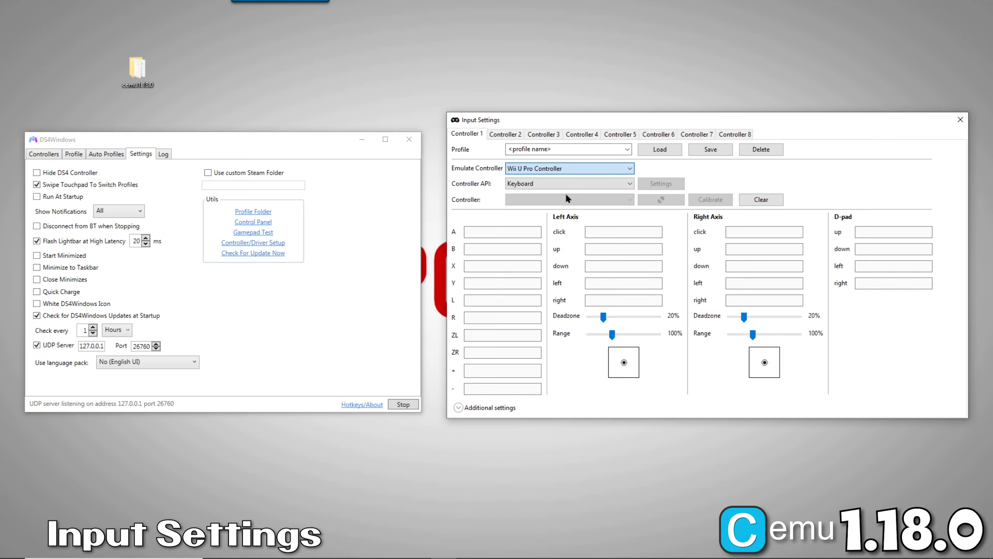
left_click(594, 183)
left_click(551, 217)
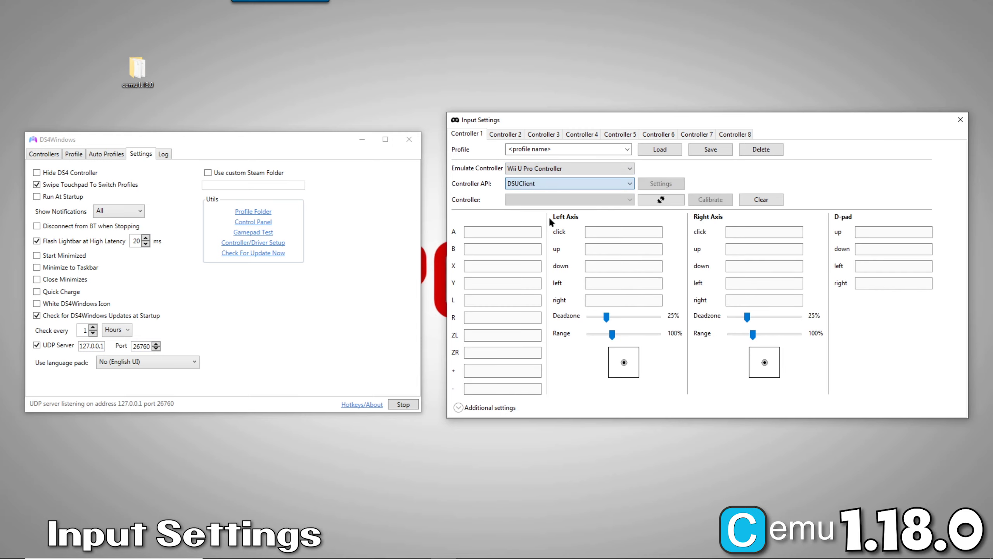
left_click(629, 200)
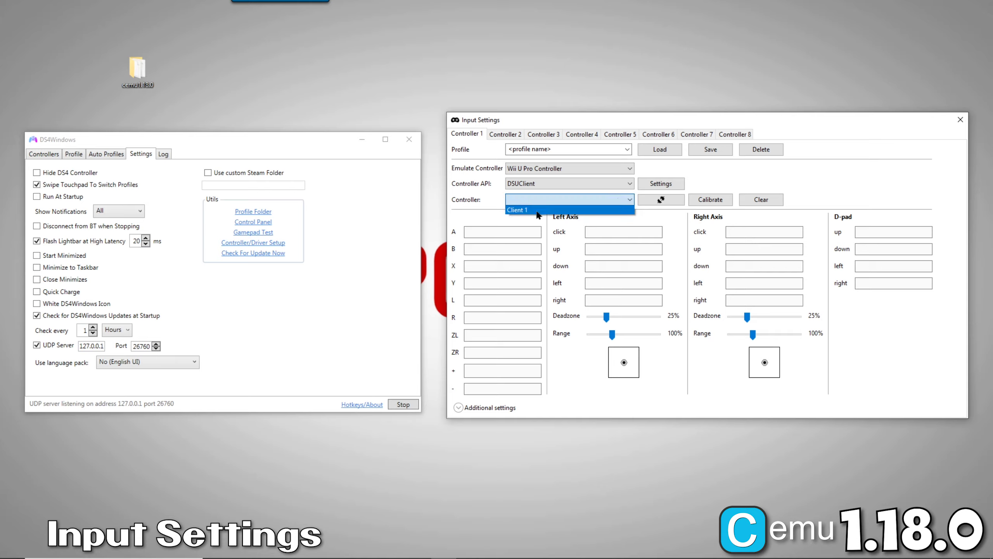
left_click(537, 211)
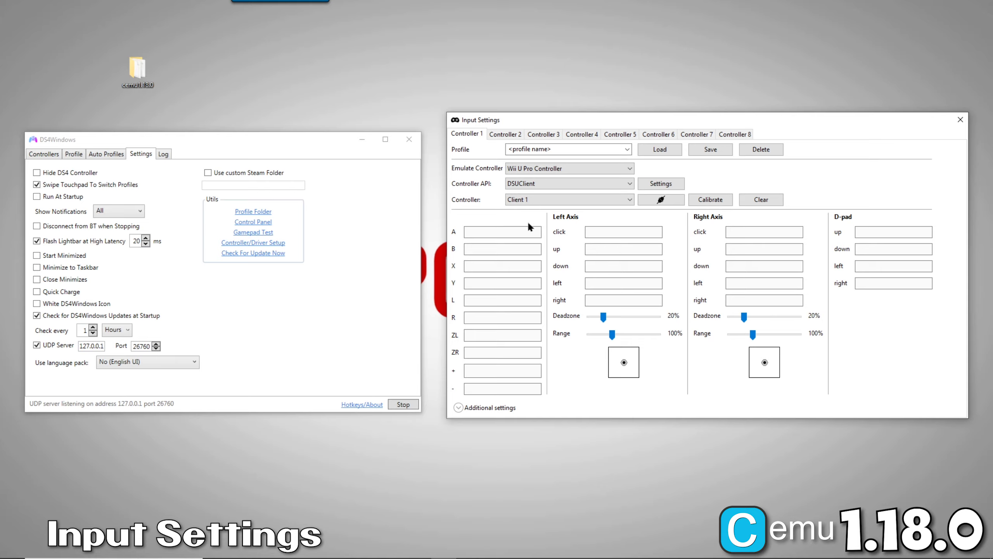
Map Controller 1's buttons, sticks and D-pad to the PS4 controller, and save the mapping as profile PS4_WiiUPro_DSU.
left_click(520, 233)
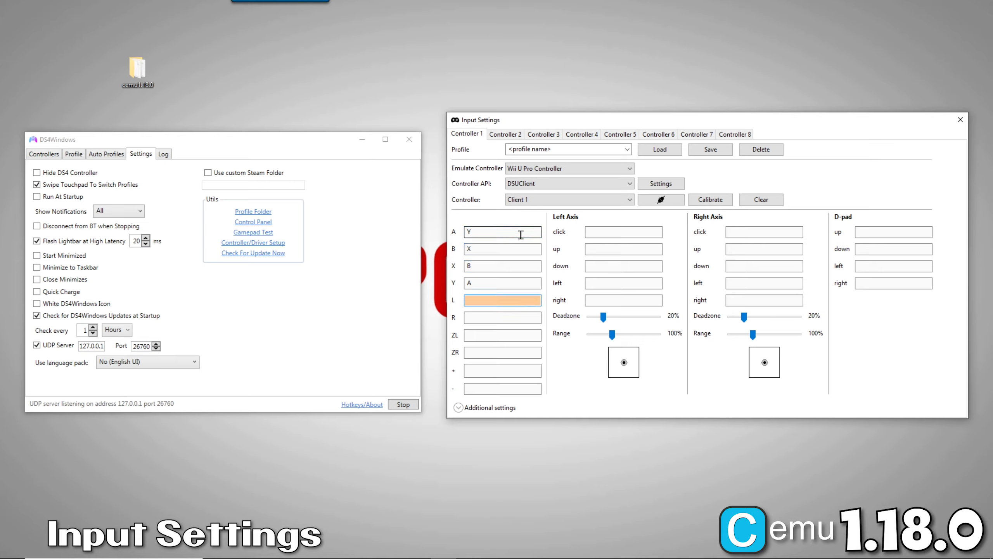
left_click(520, 234)
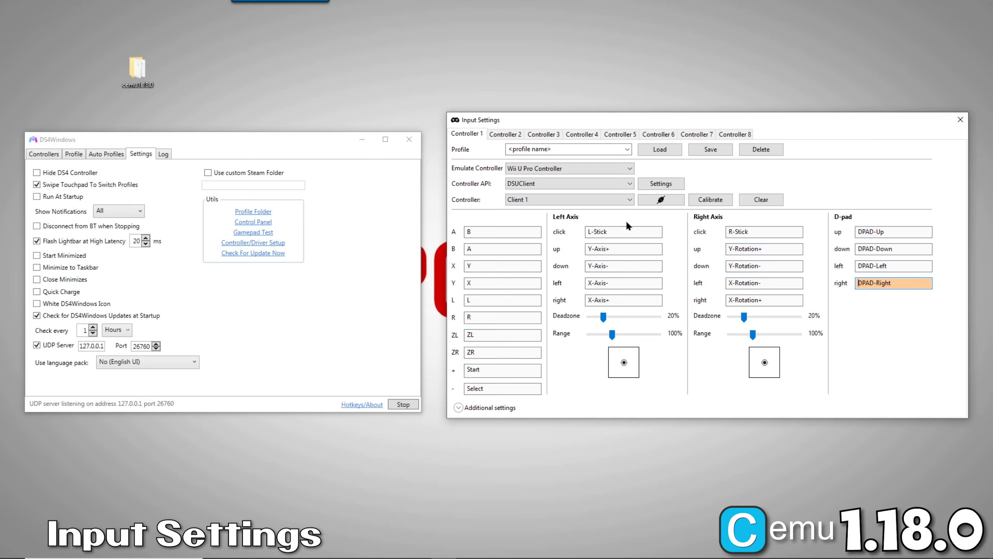
left_click(586, 150)
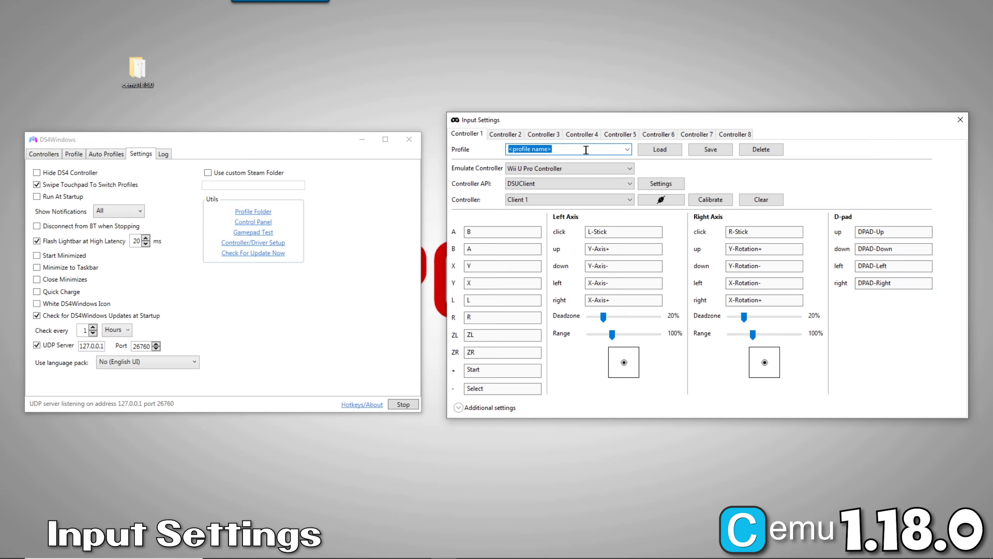
type("PS4_W")
type("iiUPro_")
key("BackSpace")
type("Pro_DSU")
left_click(706, 150)
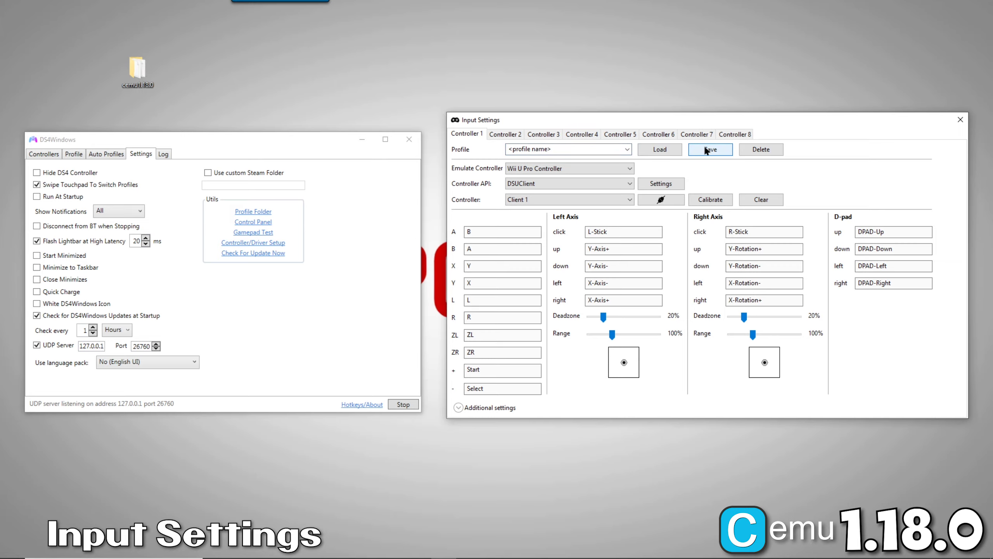
left_click(627, 149)
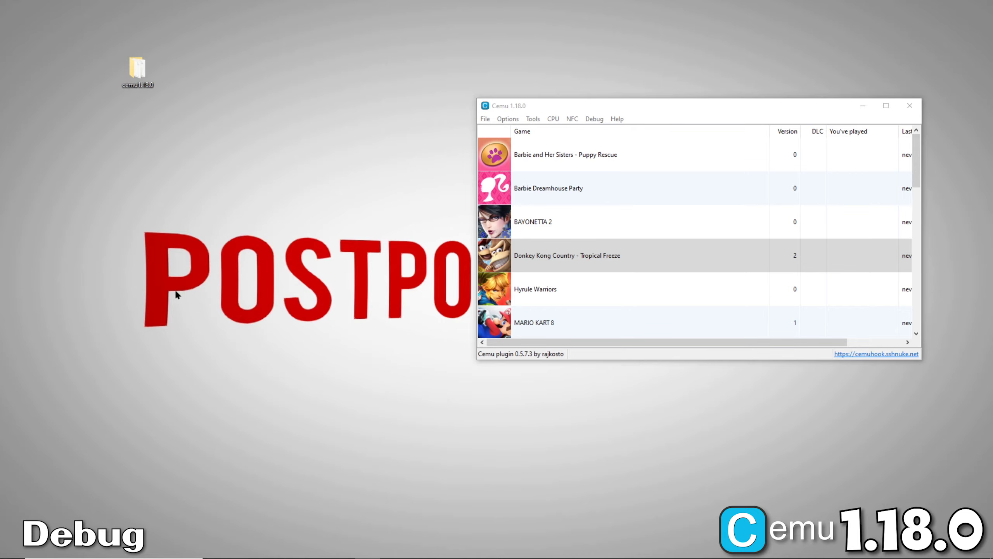
Set Cemu's MM Timer Accuracy to 1ms.
left_click(591, 118)
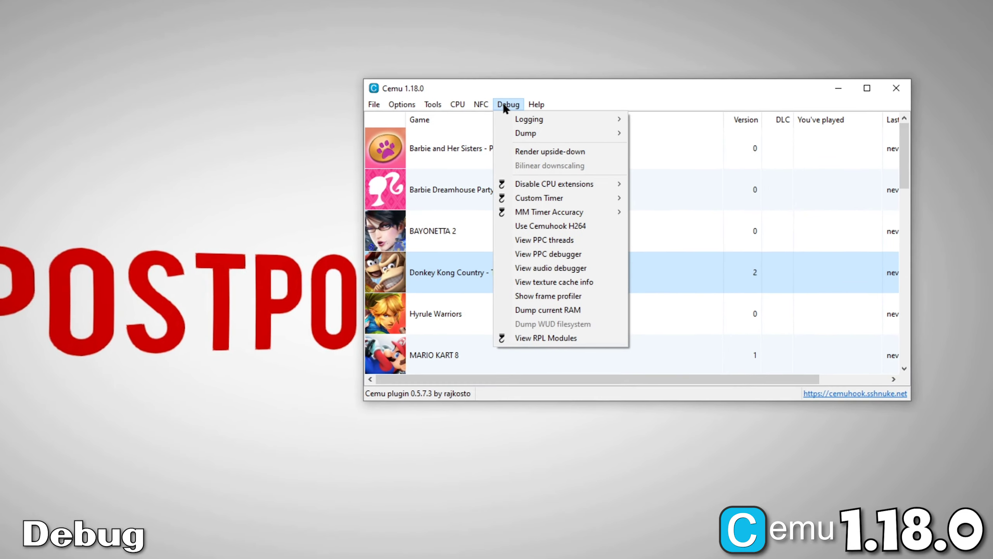
mouse_move(469, 203)
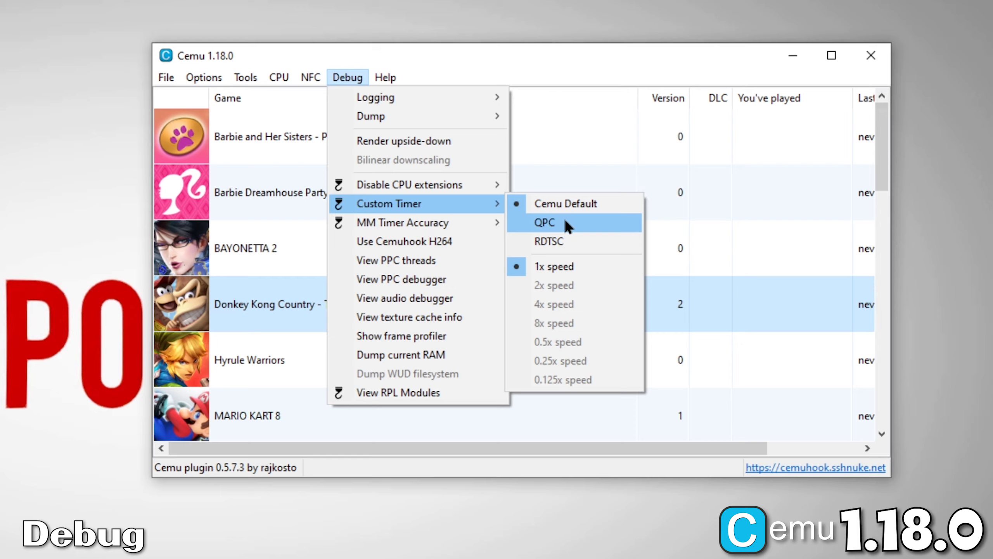
mouse_move(423, 222)
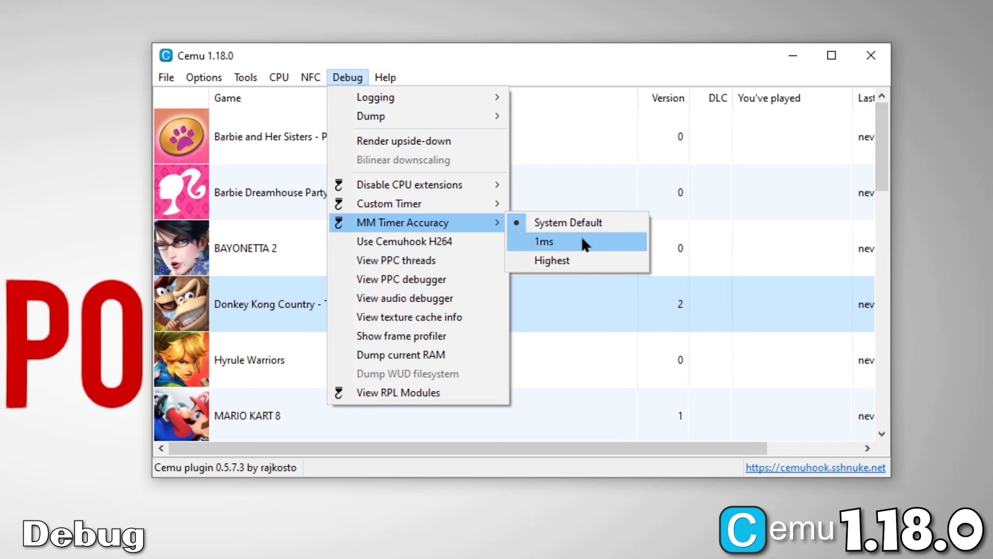
left_click(593, 242)
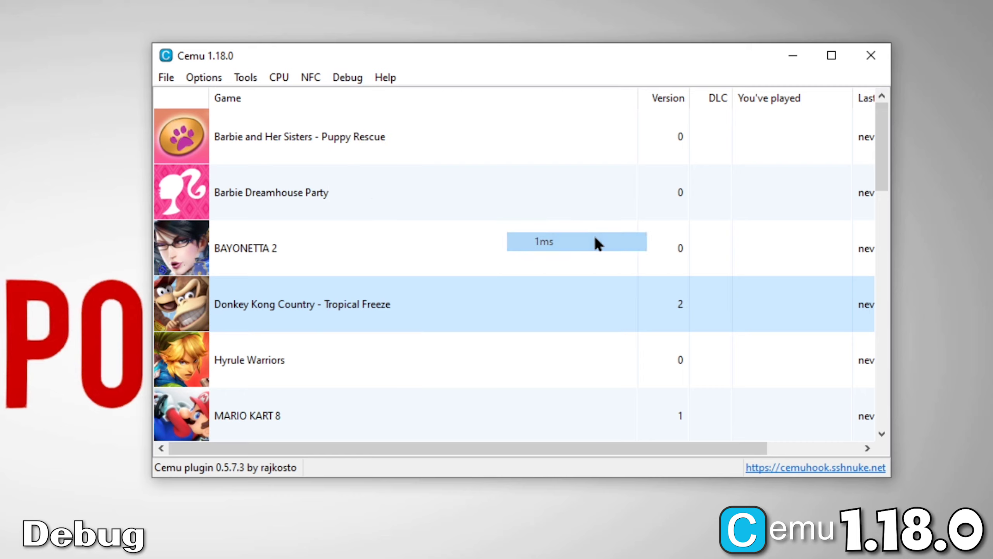
left_click(332, 78)
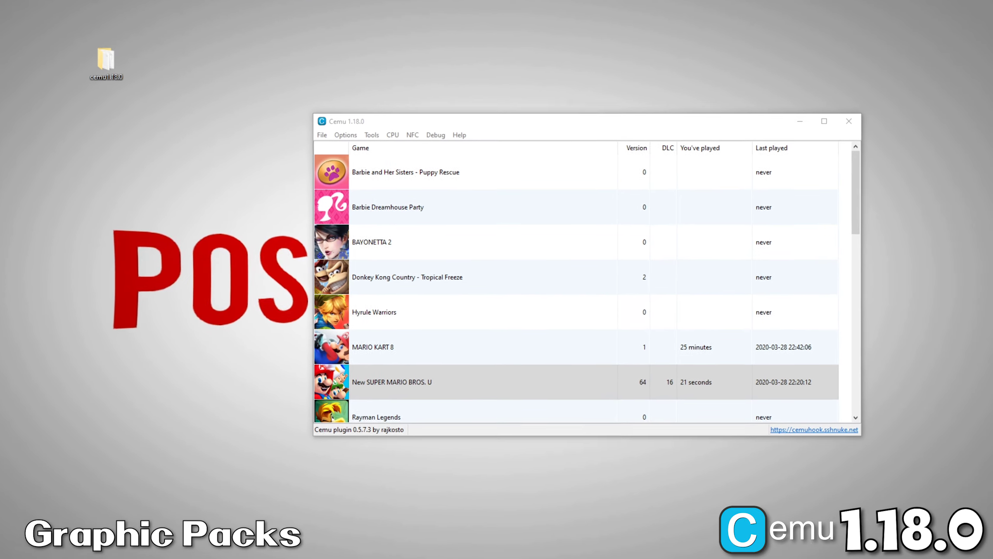
Open the graphic packs for The Legend of Zelda: Breath of the Wild and expand Enhancements, Graphics, Mods and Workarounds.
scroll(528, 324, "down", 10)
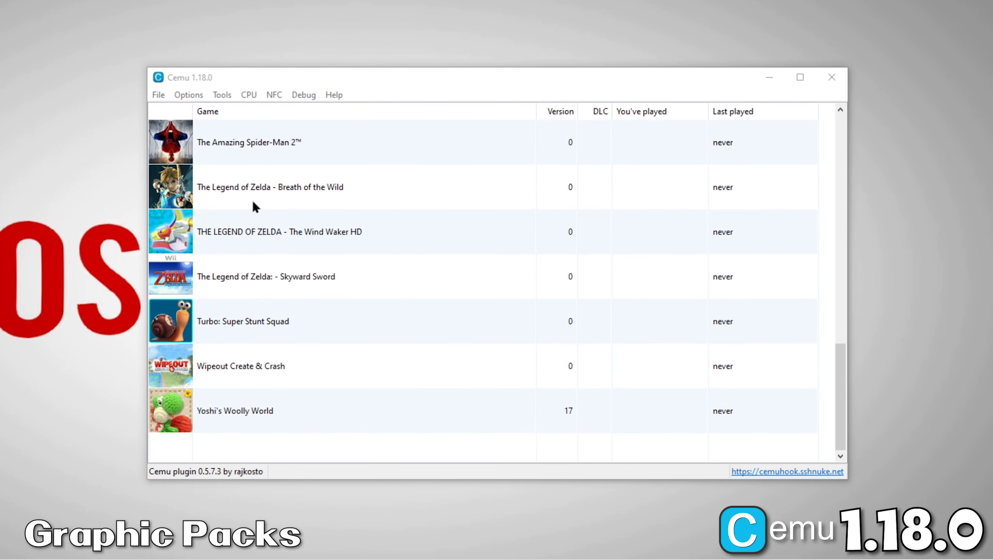
right_click(256, 188)
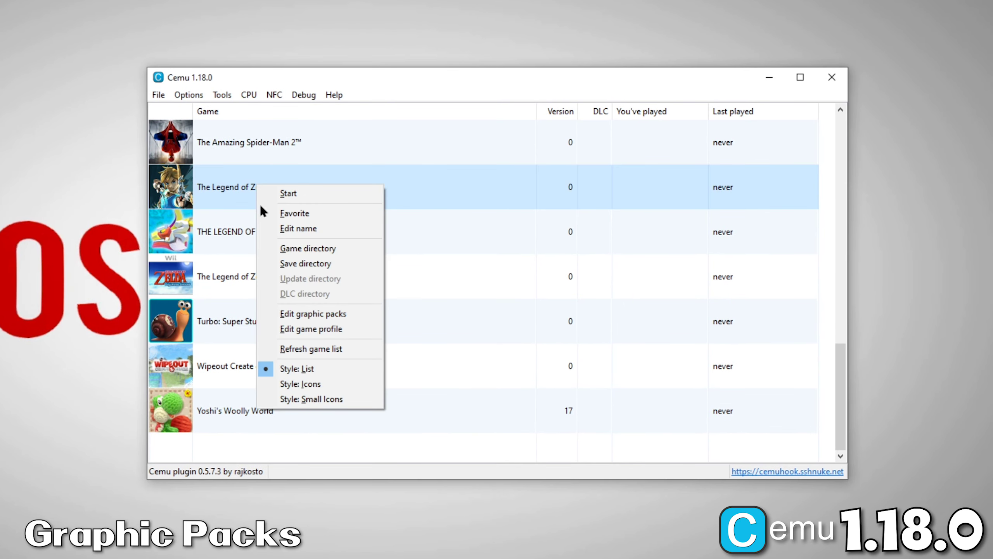
left_click(310, 314)
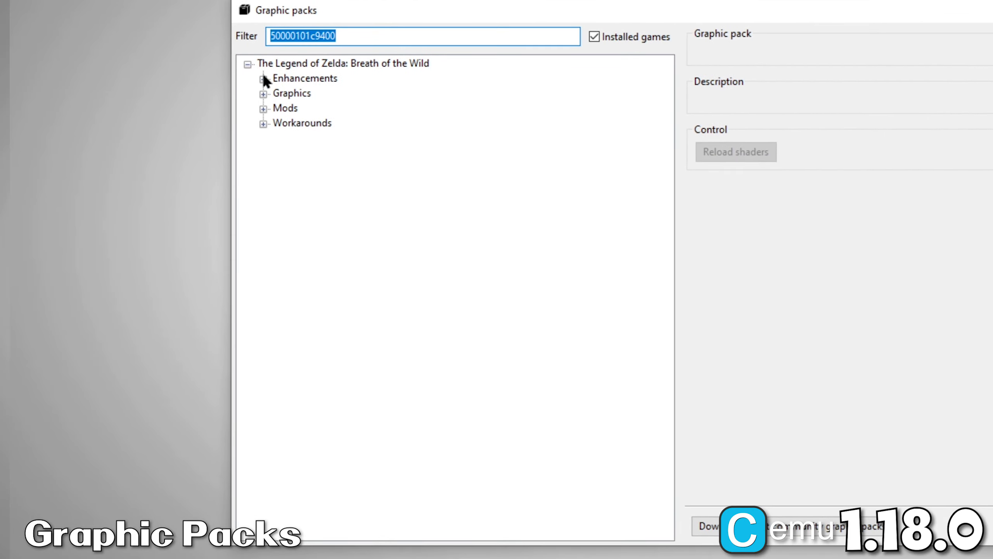
left_click(263, 79)
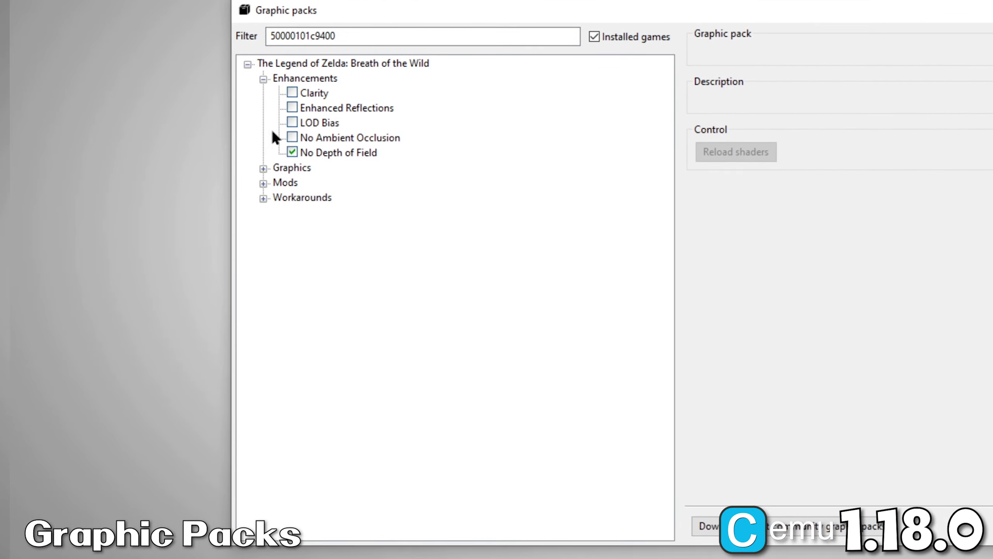
left_click(263, 169)
left_click(263, 227)
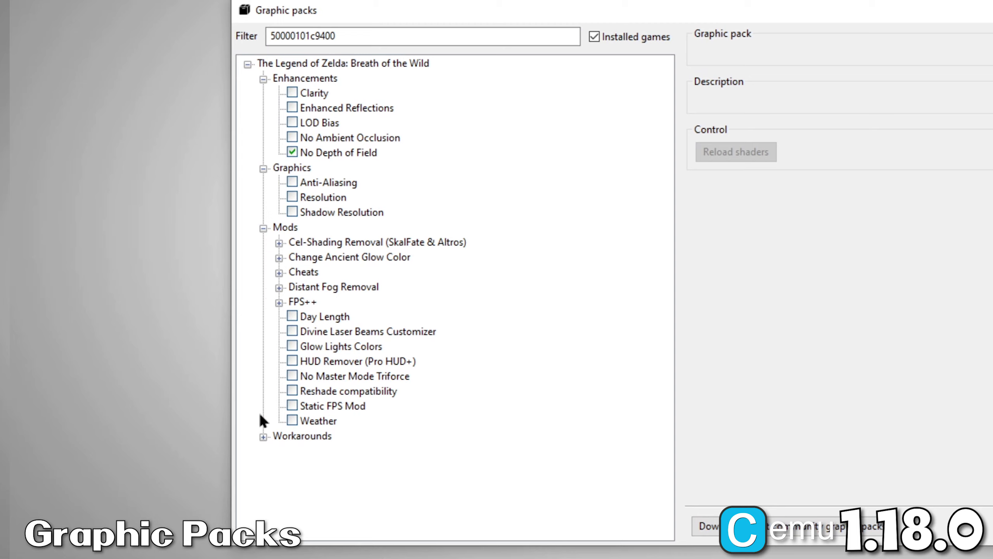
left_click(263, 436)
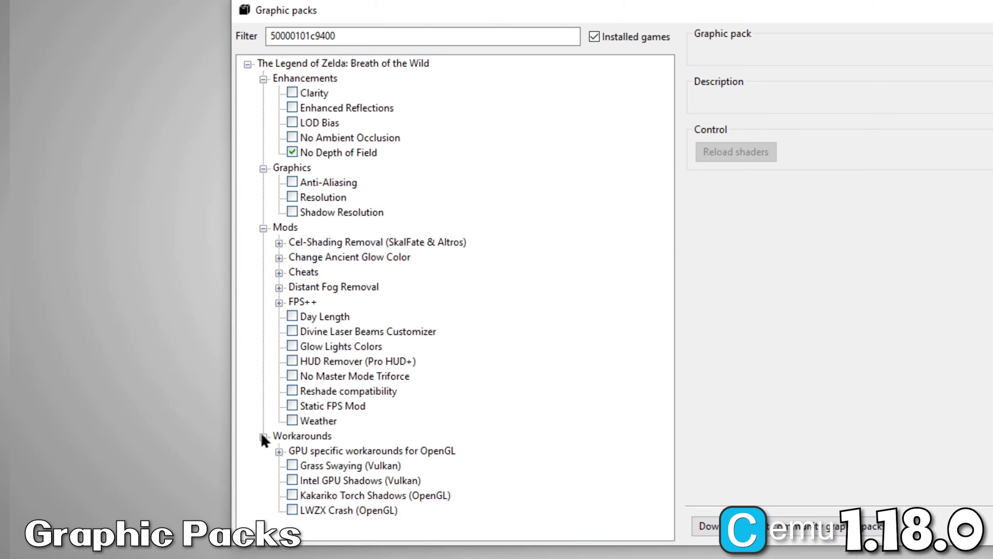
Enable the Clarity, Resolution and Shadow Resolution packs, with the Resolution preset at 1920x1080 (16:9).
left_click(292, 93)
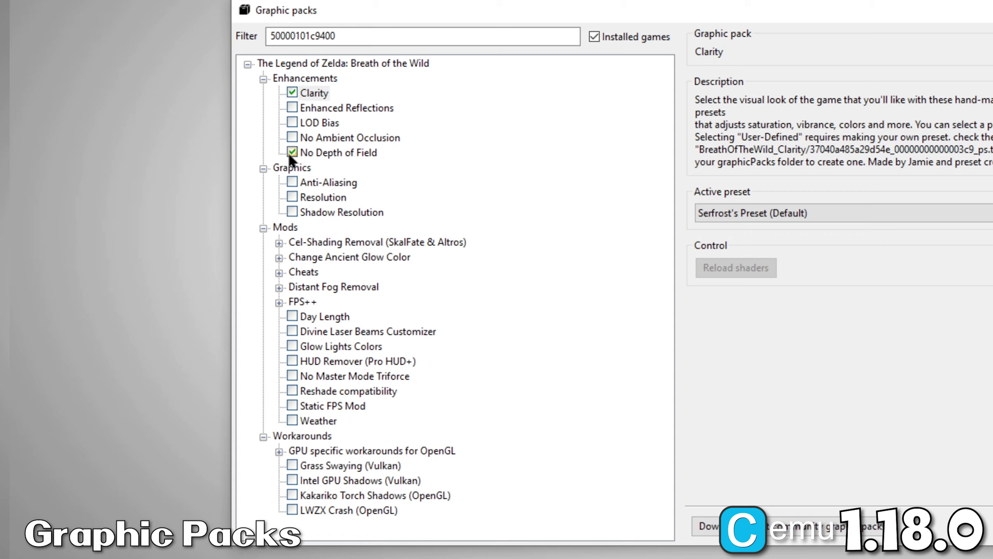
left_click(292, 197)
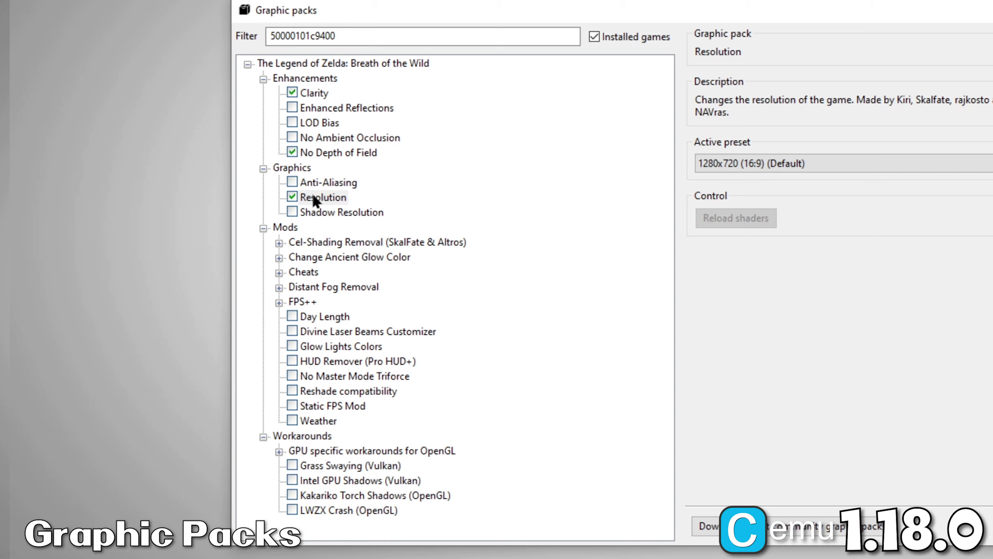
left_click(773, 163)
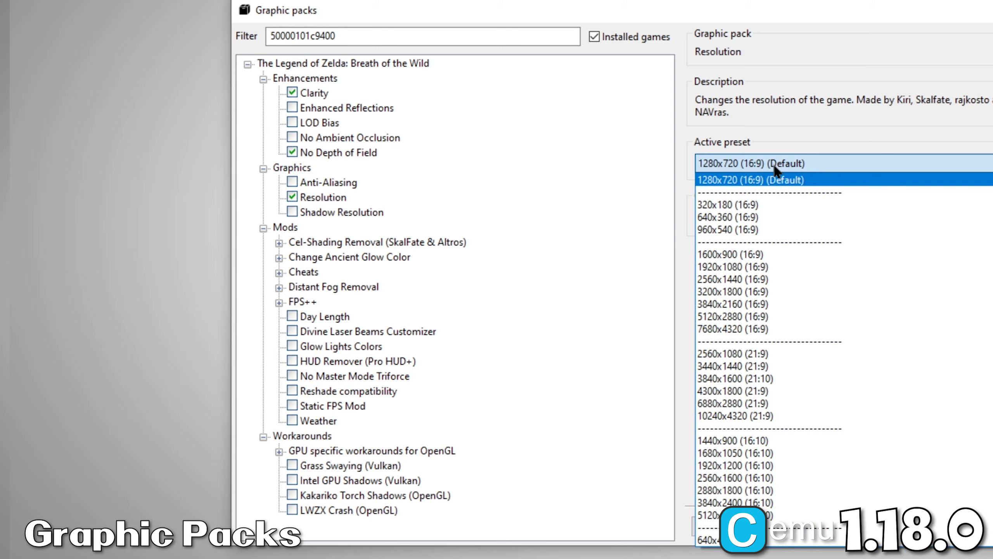
left_click(763, 268)
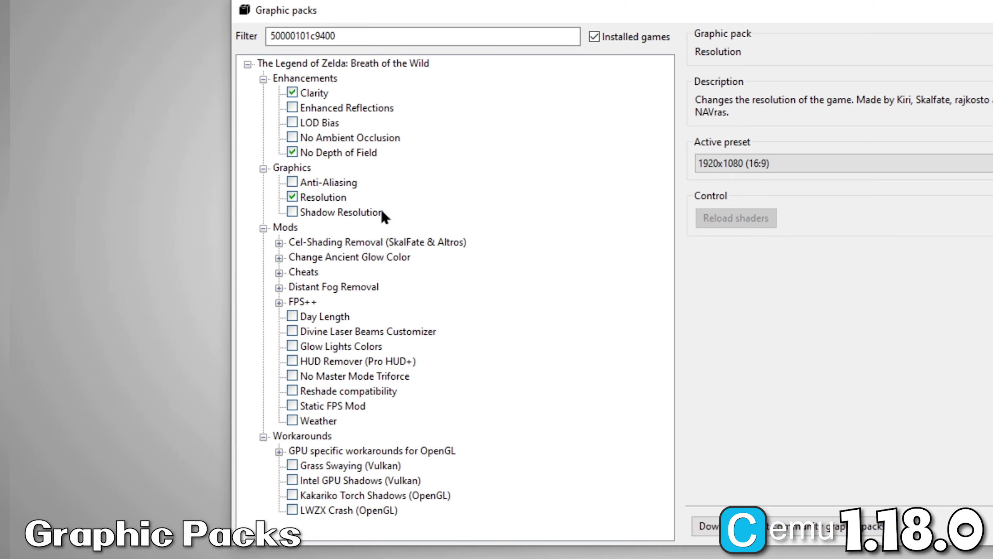
left_click(292, 212)
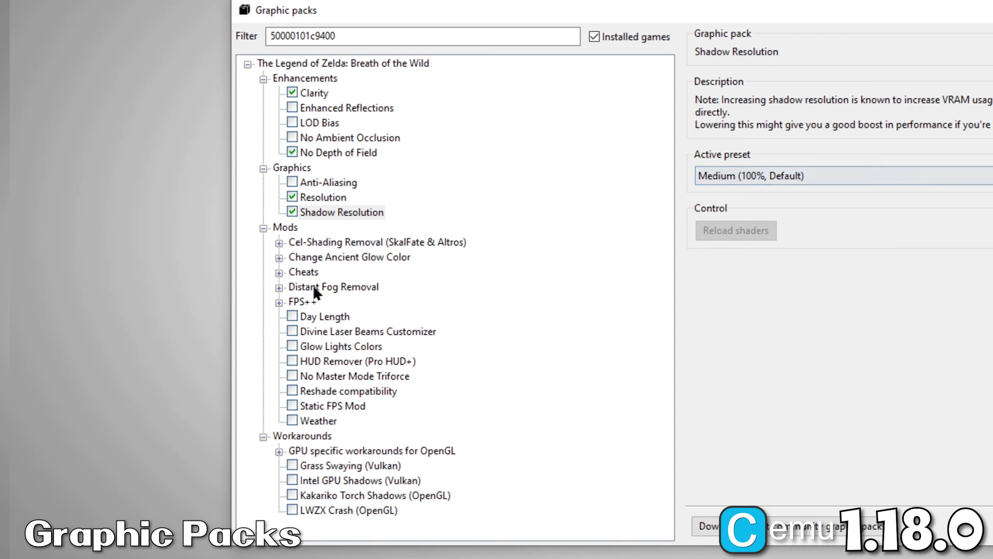
Enable all four FPS++ mods: Dynamic Gamespeed, Fence Method, NPC Stutter Fix and Set FPS Limit.
left_click(280, 301)
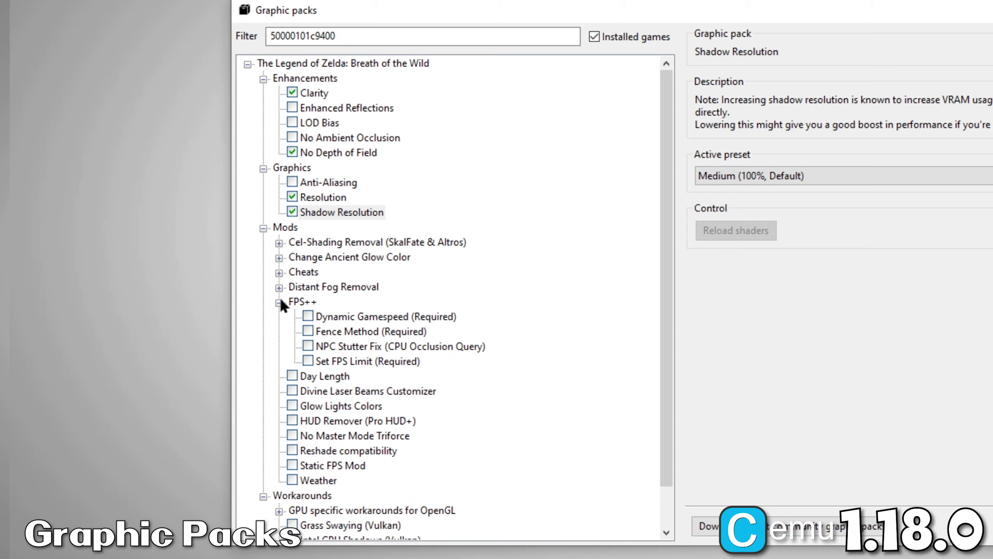
left_click(307, 316)
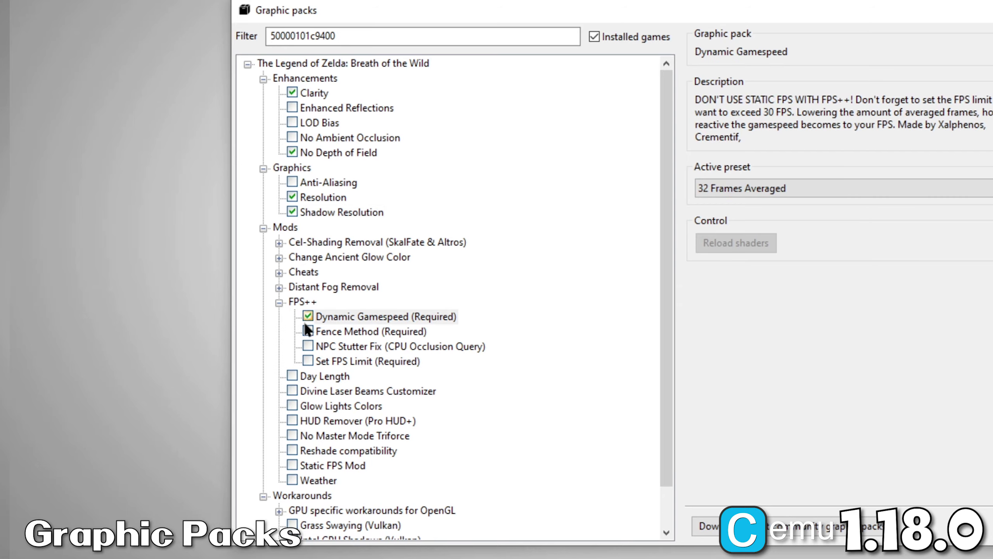
left_click(306, 330)
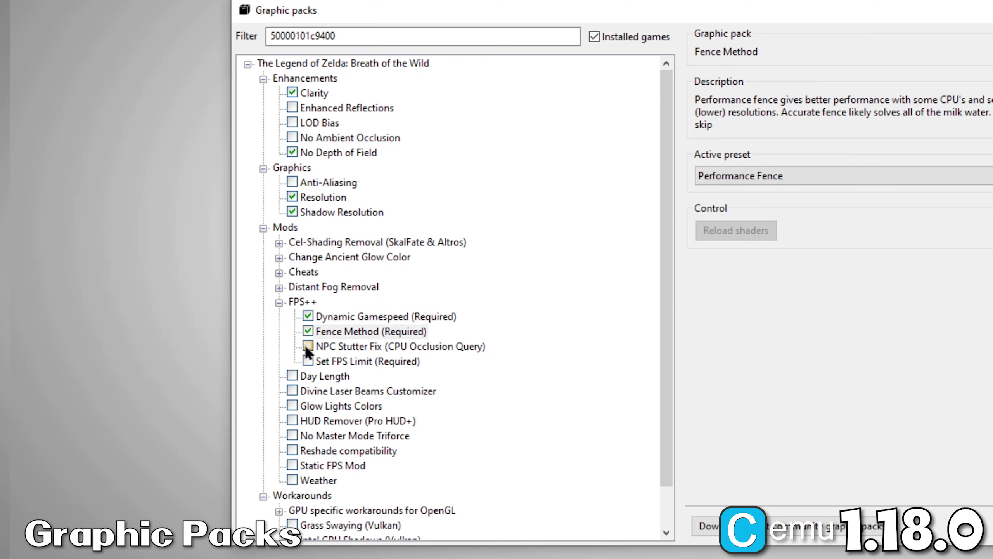
left_click(307, 347)
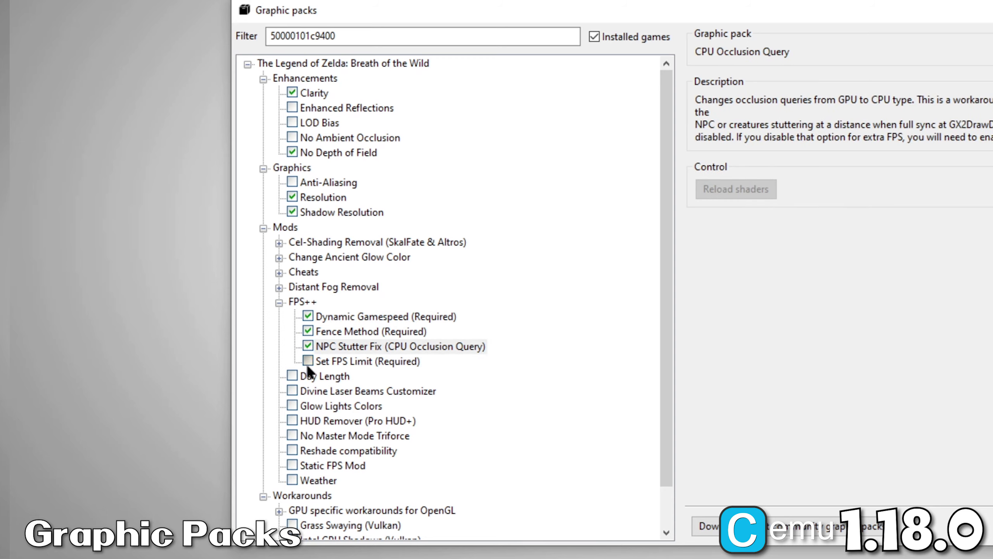
left_click(307, 363)
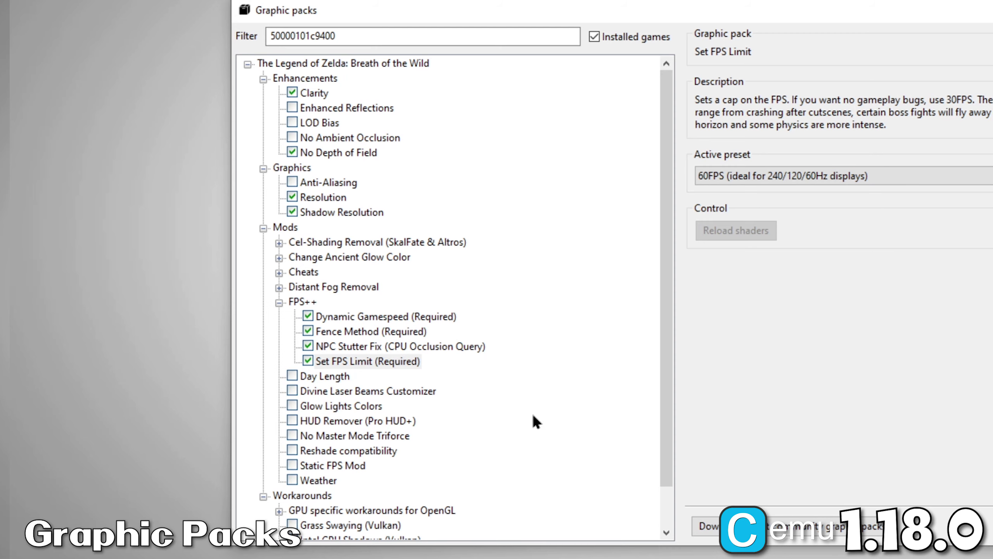
Enable the NVIDIA Stretched Clouds, NVIDIA Explosion Smoke, LWZX Crash and Kakariko Torch Shadows workarounds for OpenGL.
scroll(325, 454, "down", 1)
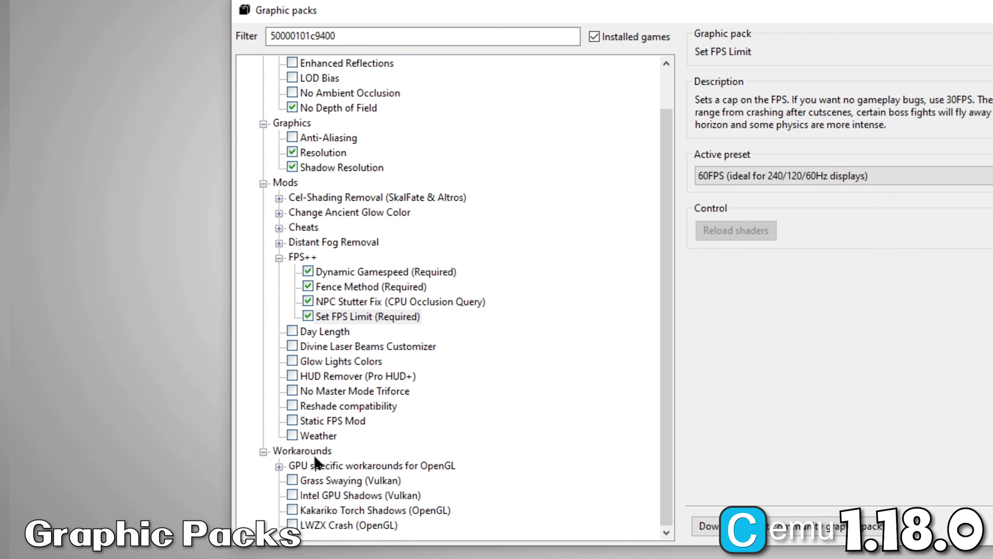
left_click(279, 465)
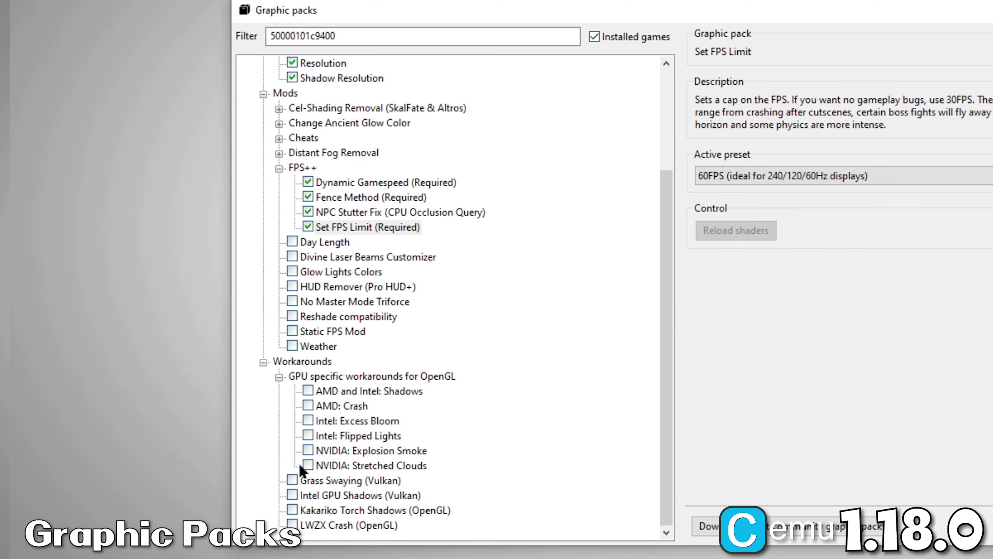
left_click(308, 465)
left_click(307, 450)
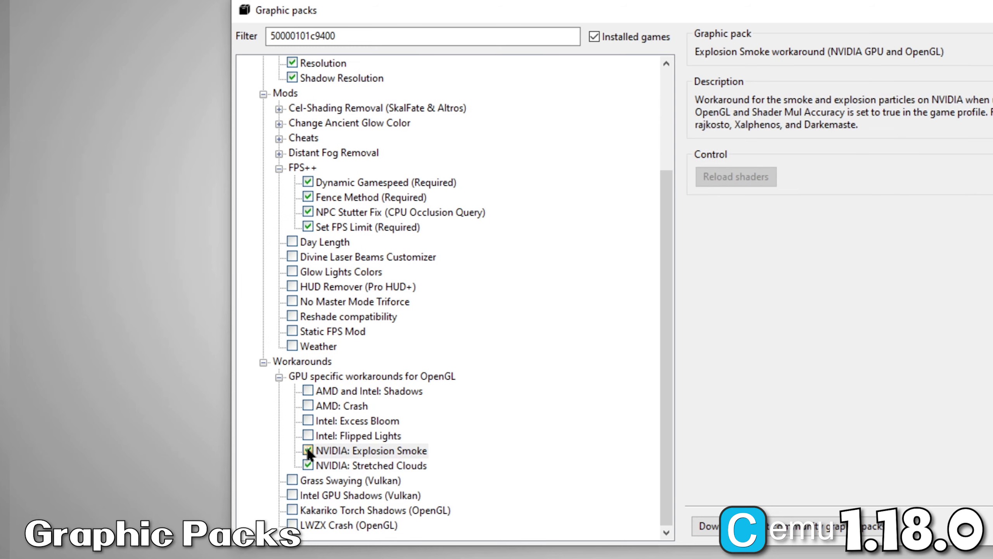
left_click(293, 525)
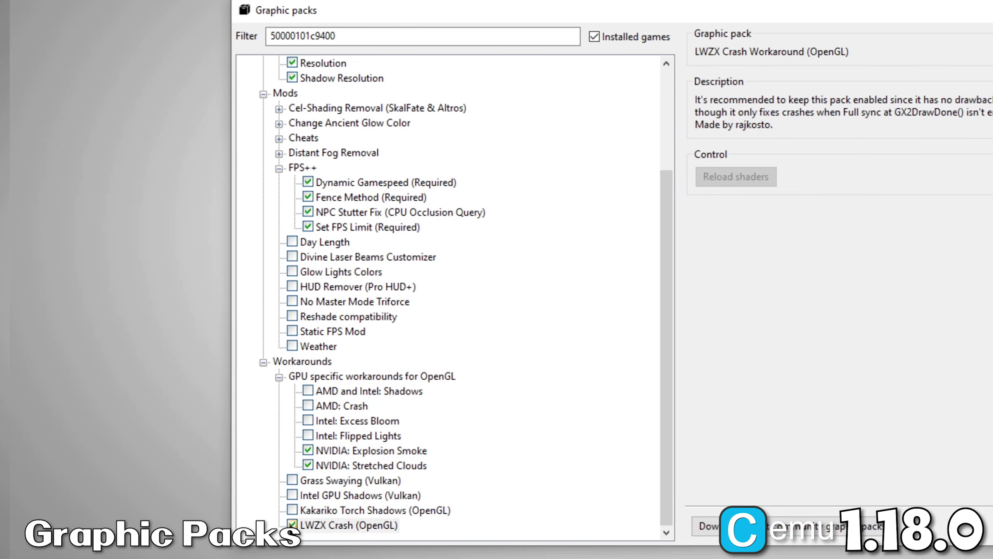
left_click(292, 509)
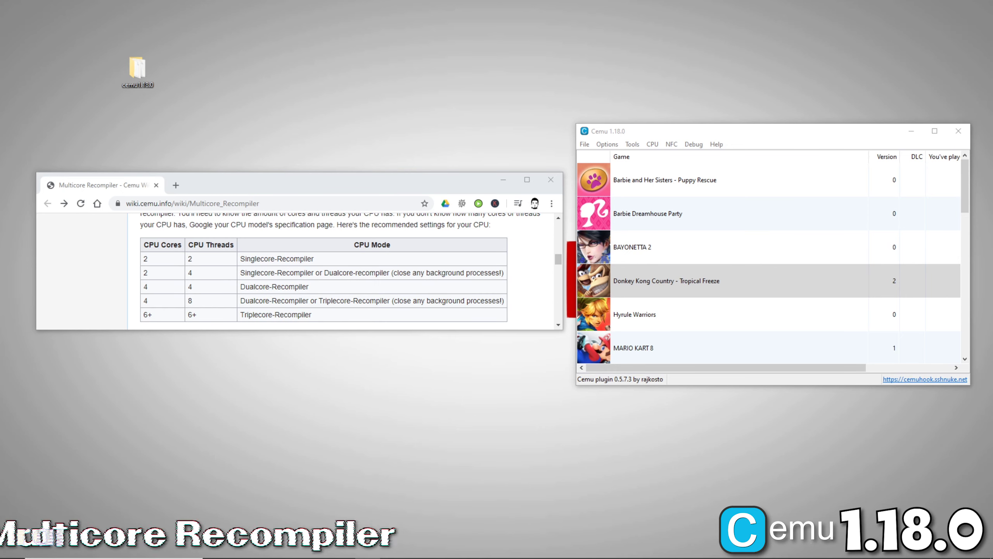
In the game profile of Donkey Kong Country - Tropical Freeze, set the CPU mode to Dualcore-Recompiler and the thread quantum to 100000 cycles.
right_click(628, 281)
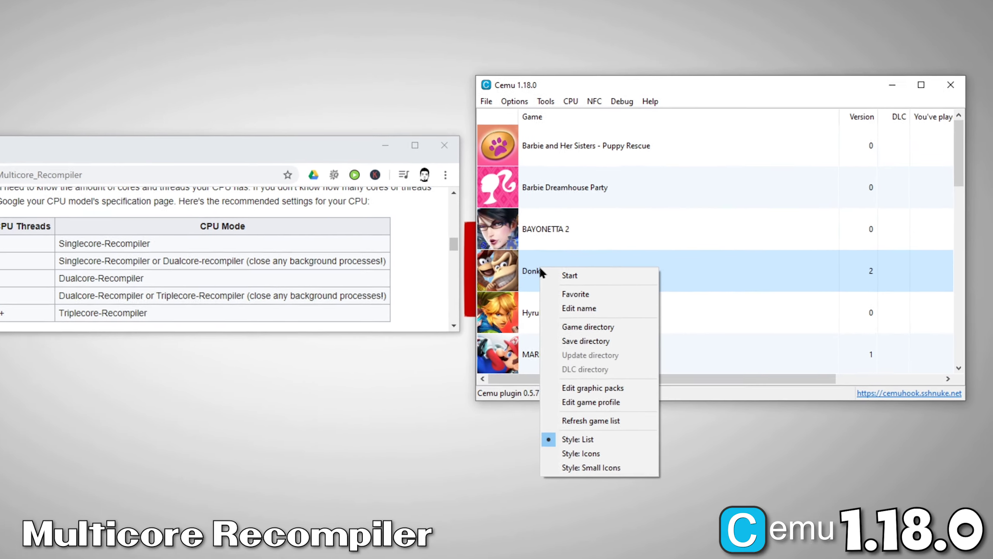
left_click(493, 422)
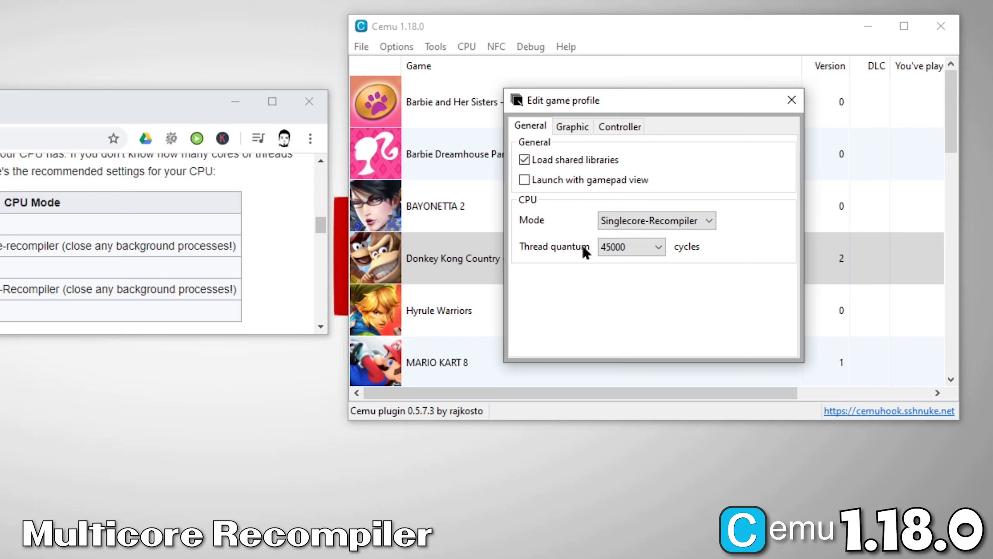
left_click(709, 221)
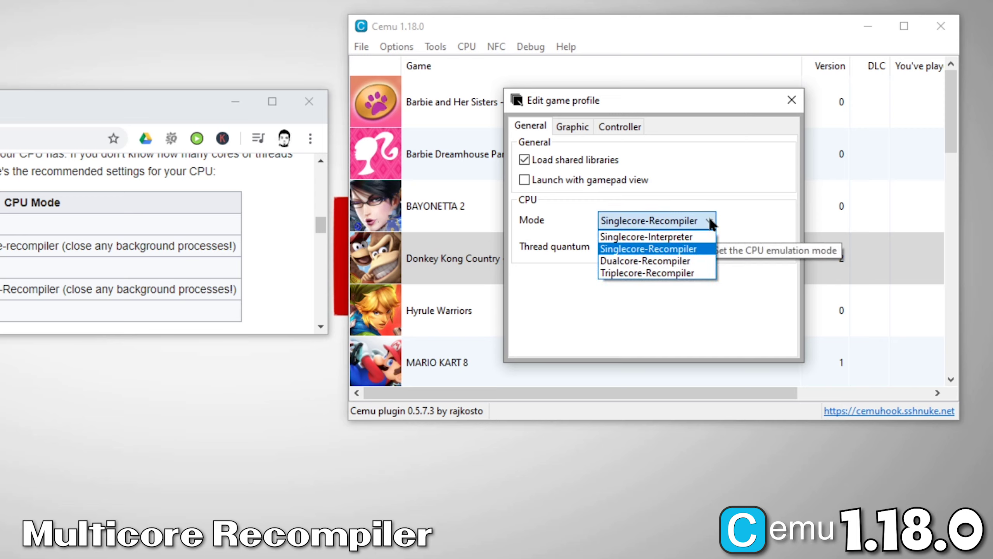
left_click(681, 261)
left_click(661, 247)
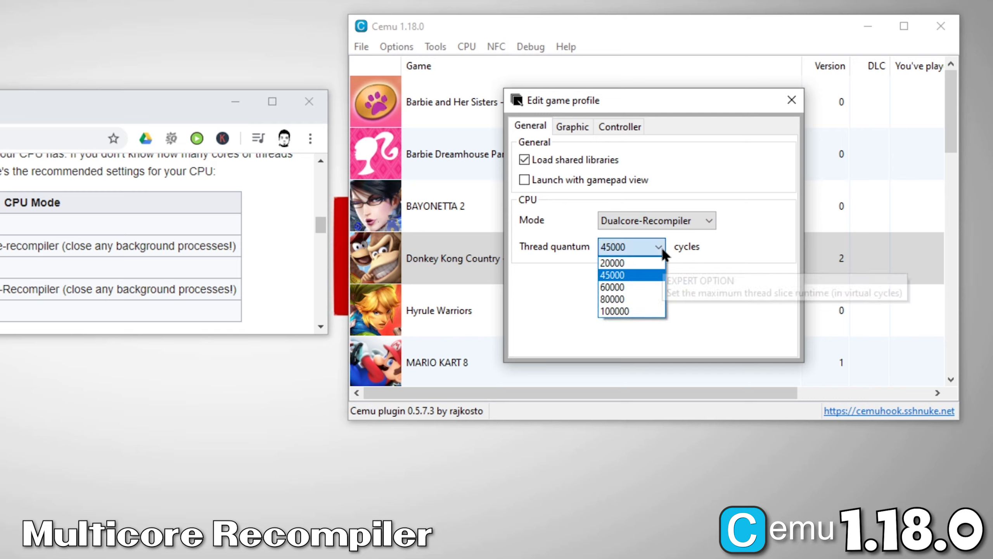
left_click(649, 311)
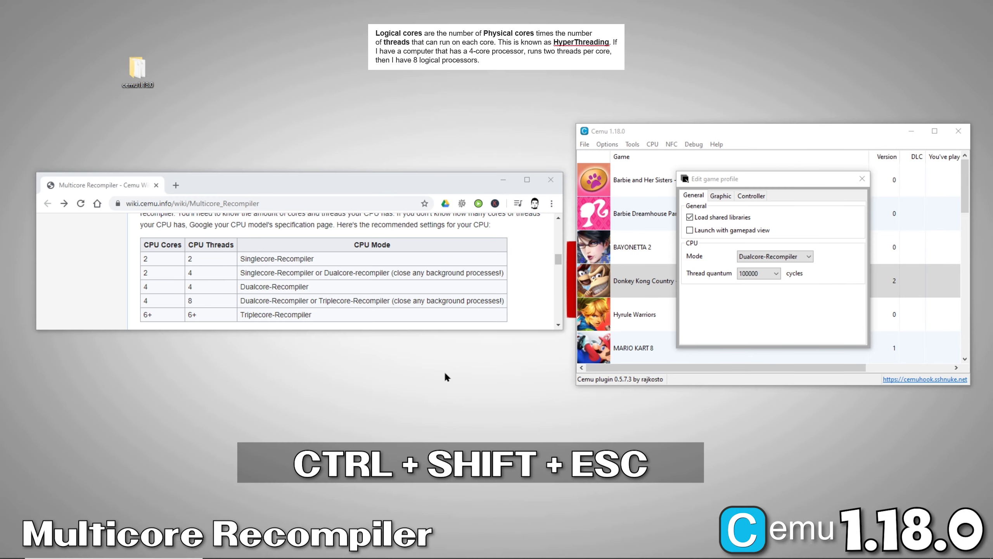
Check the CPU's core and logical processor counts in Task Manager, then close it.
key("ctrl+shift+Escape")
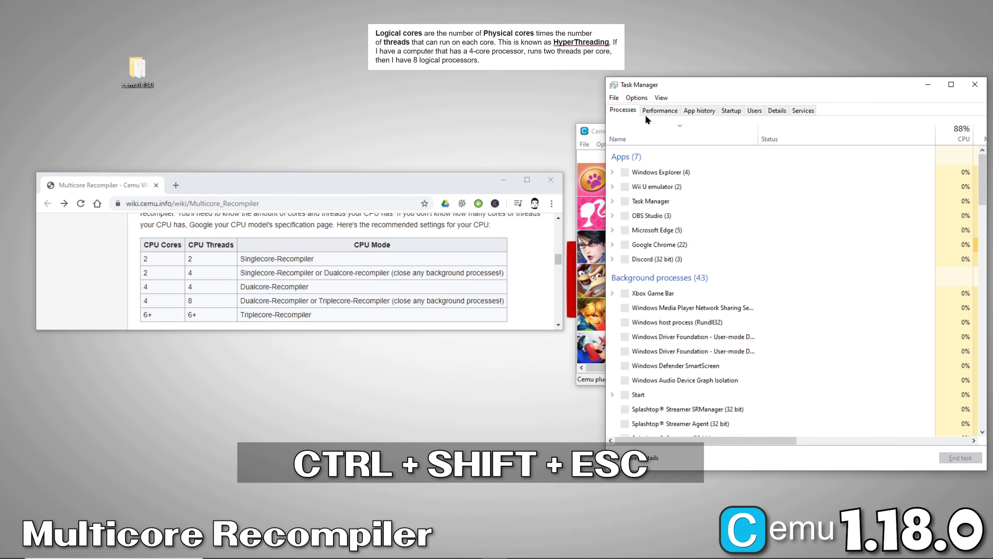
left_click(661, 111)
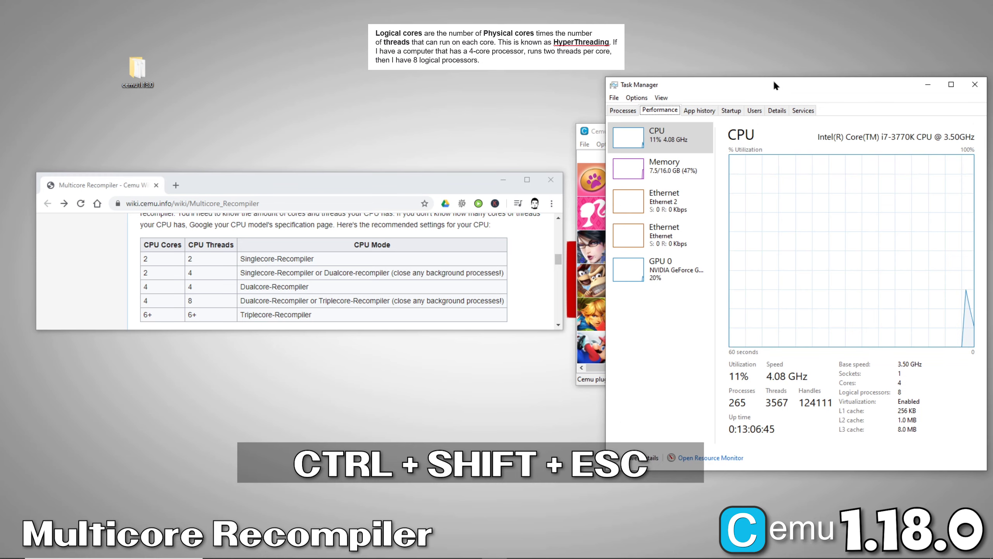
left_click_drag(772, 80, 283, 83)
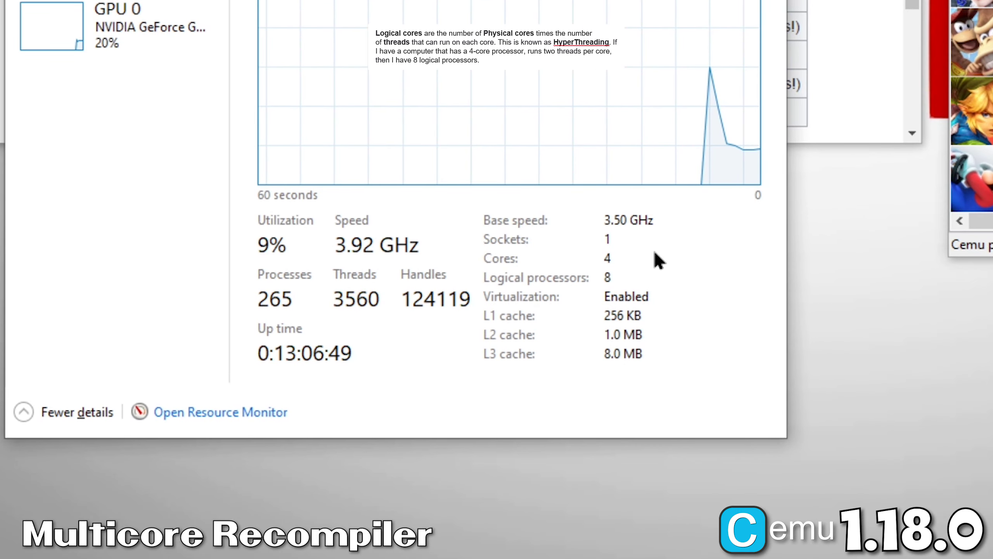
scroll(624, 254, "up", 3)
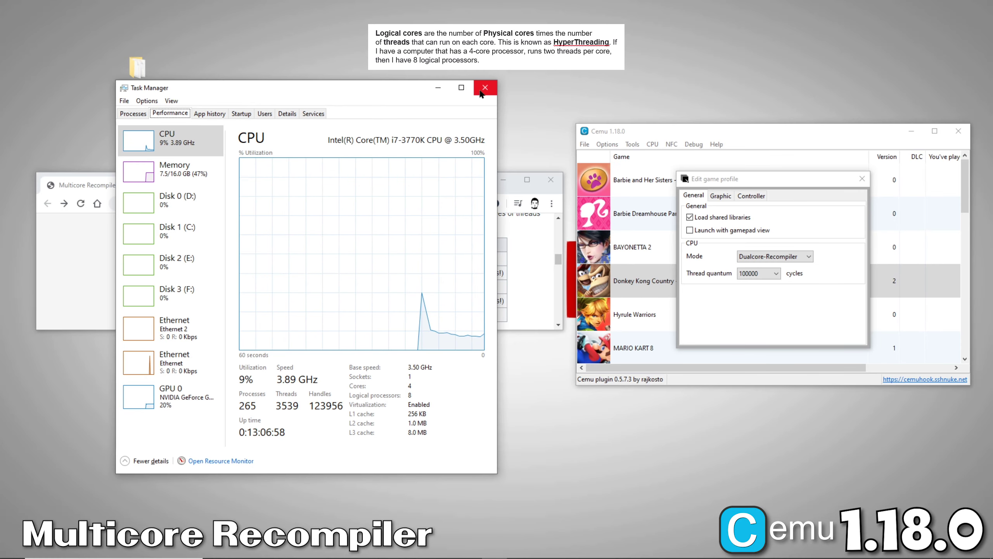
left_click(482, 89)
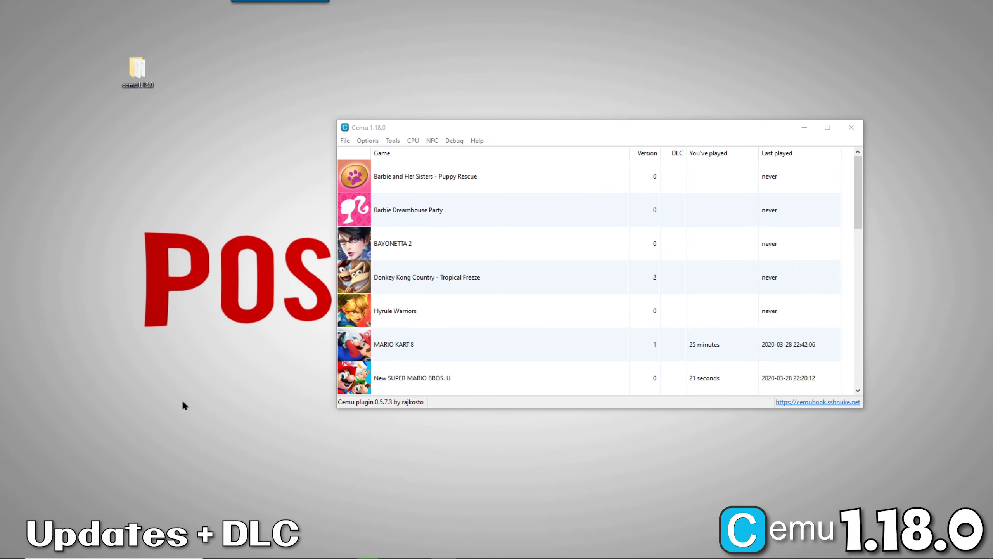
Install the New SUPER MARIO BROS. U update using meta.xml from the meta folder of its UPDATE DATA (v64) folder.
left_click_drag(473, 408, 476, 428)
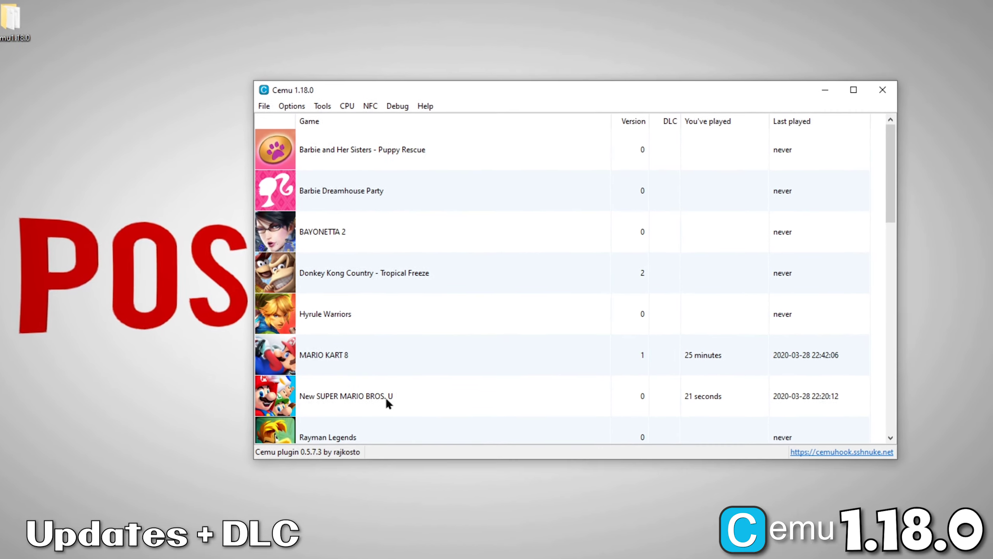
left_click(452, 386)
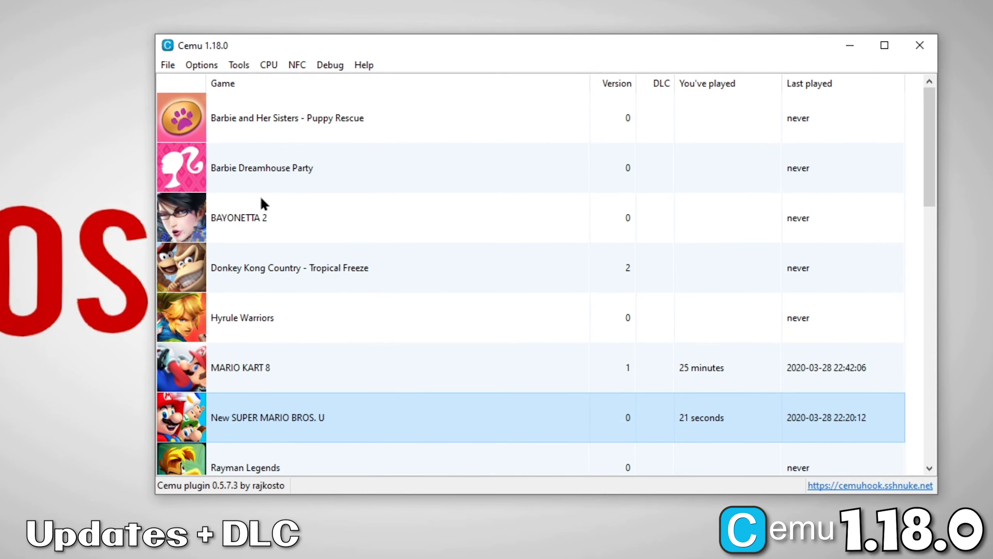
left_click(215, 85)
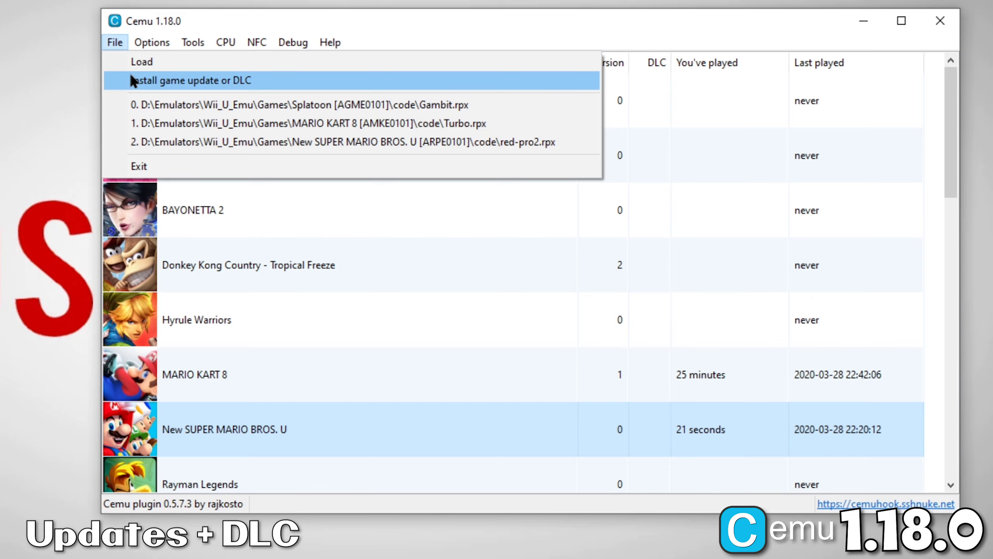
left_click(131, 77)
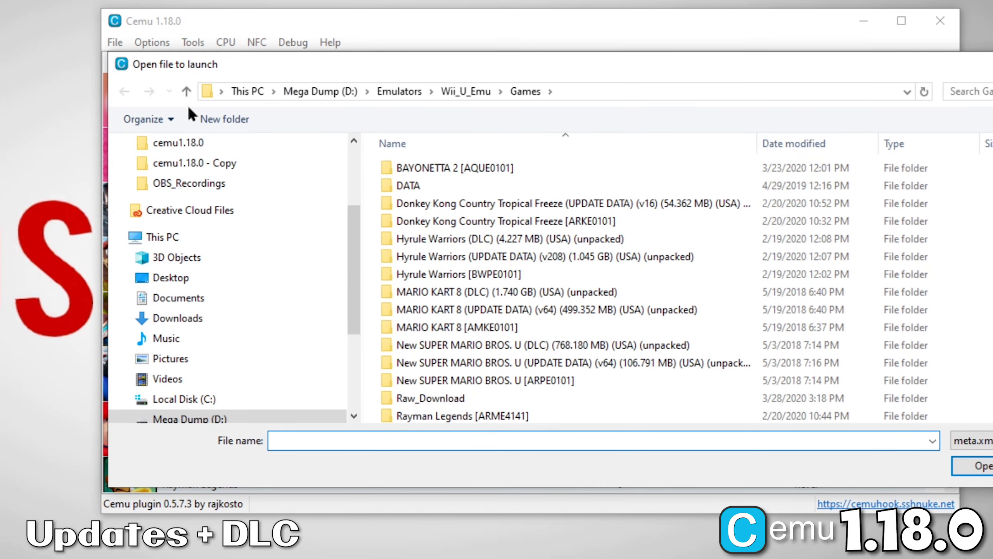
double_click(534, 364)
left_click(406, 203)
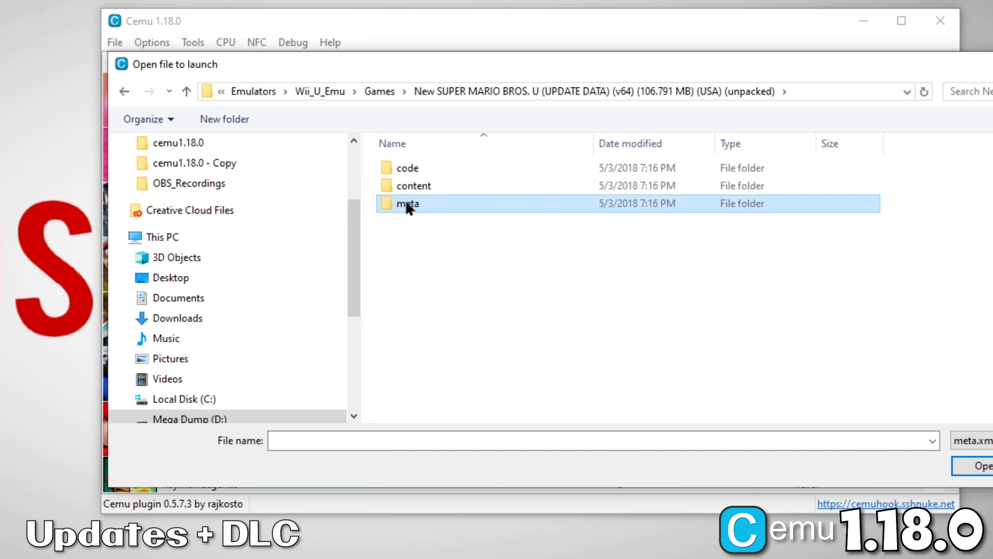
double_click(406, 203)
double_click(406, 167)
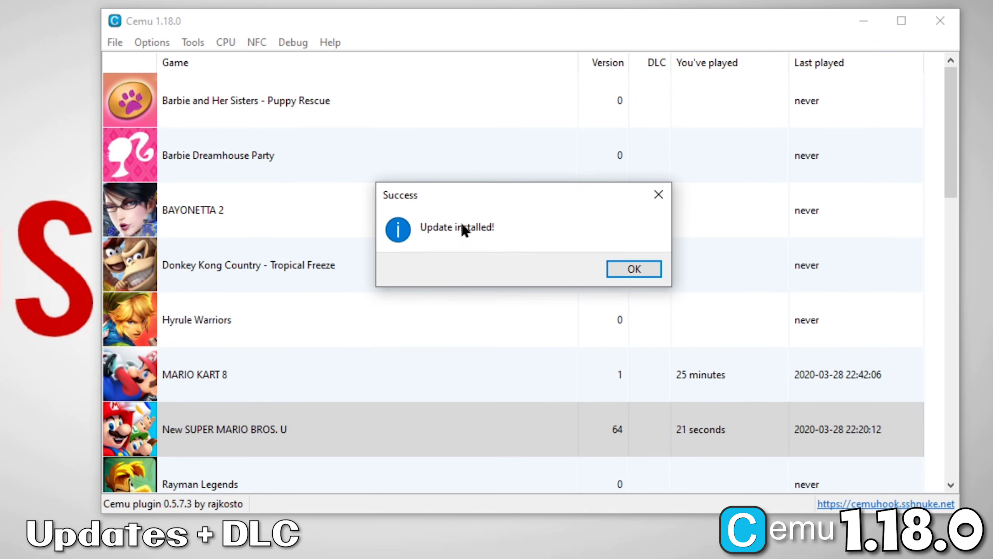
left_click(645, 268)
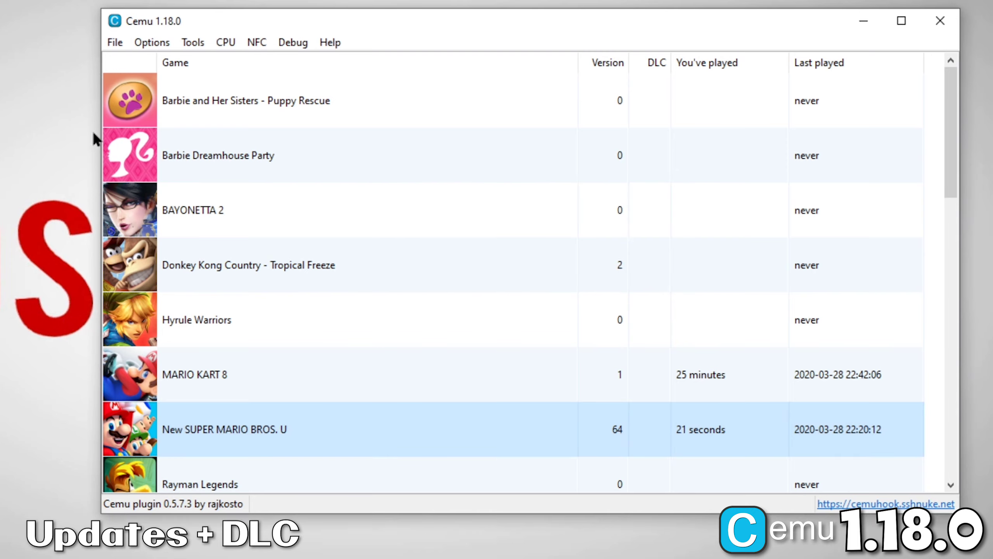
Install the New SUPER MARIO BROS. U DLC using meta.xml from the meta folder of its DLC folder.
left_click(116, 43)
left_click(137, 81)
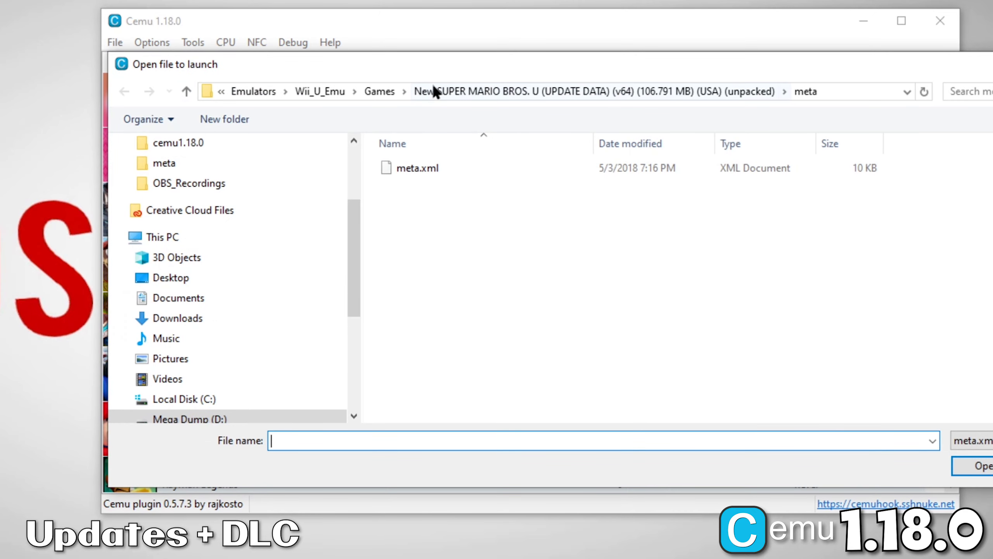
left_click(380, 91)
double_click(541, 346)
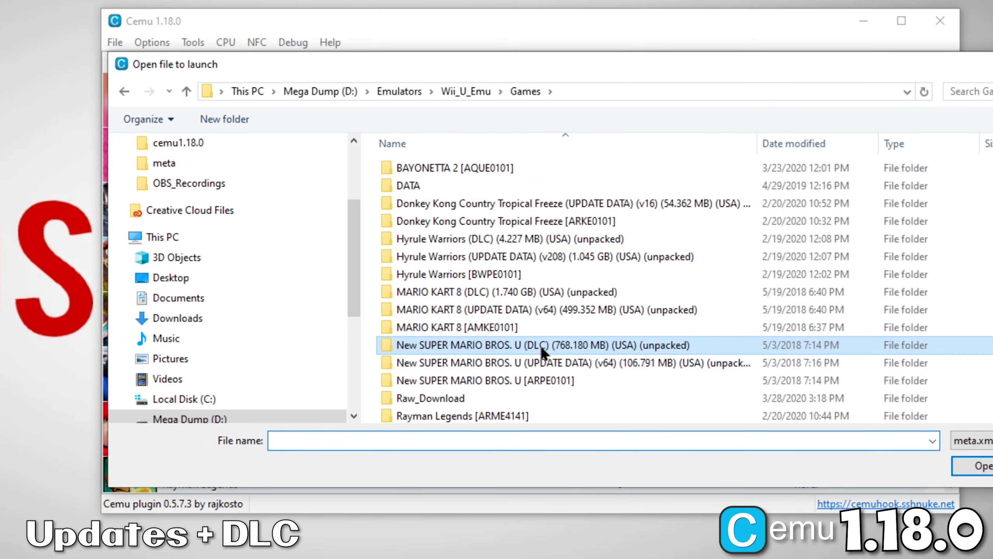
left_click(406, 204)
double_click(407, 204)
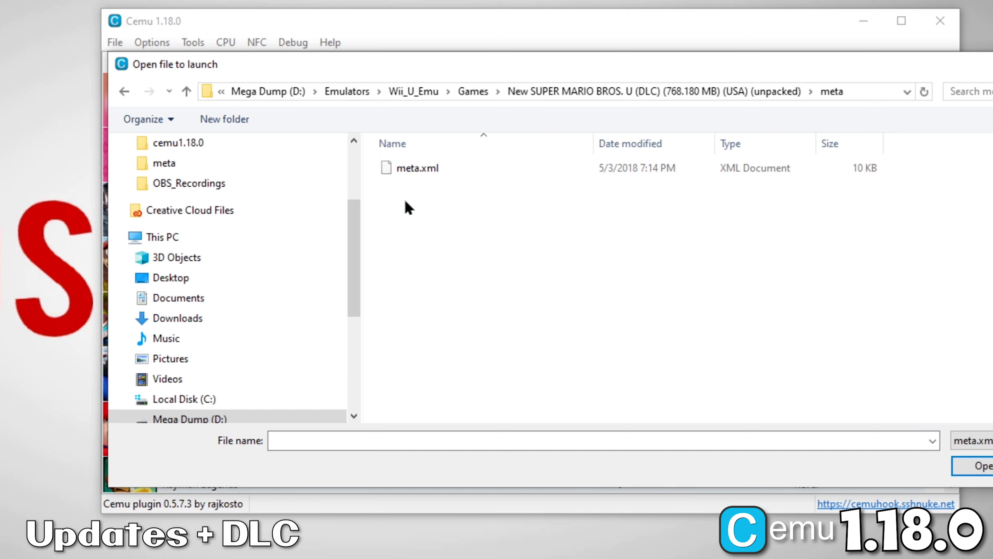
double_click(411, 168)
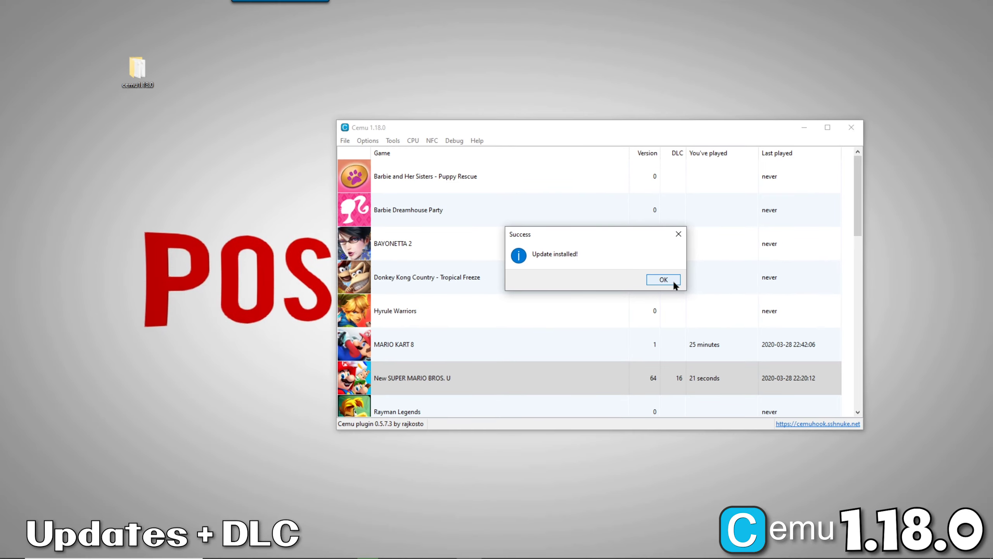
left_click(649, 273)
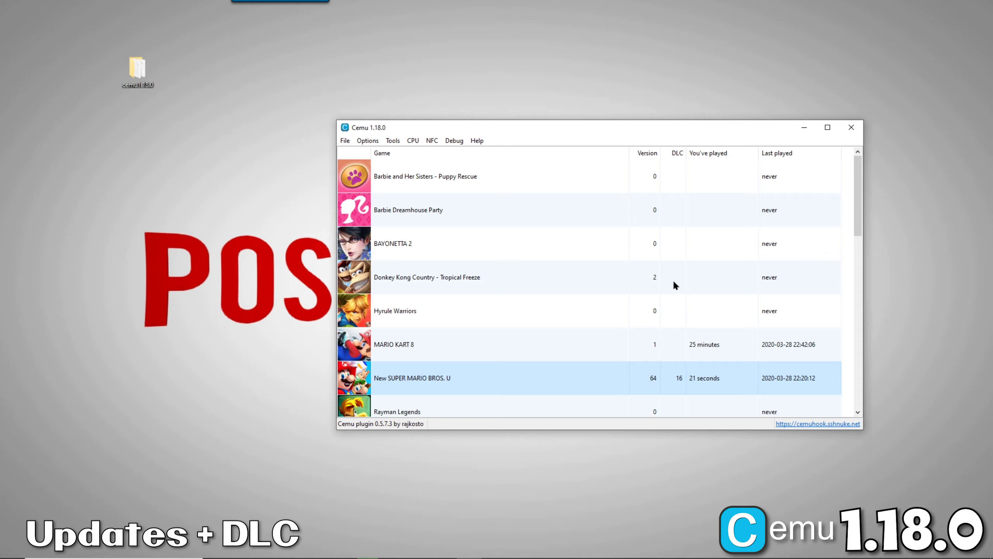